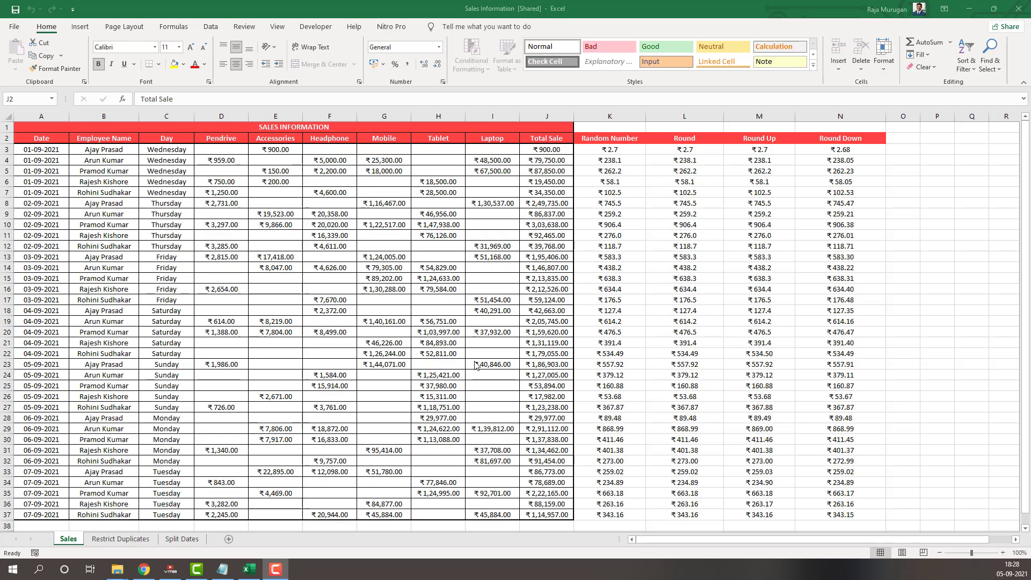
Open the ribbon customization options and list all available commands
click(251, 31)
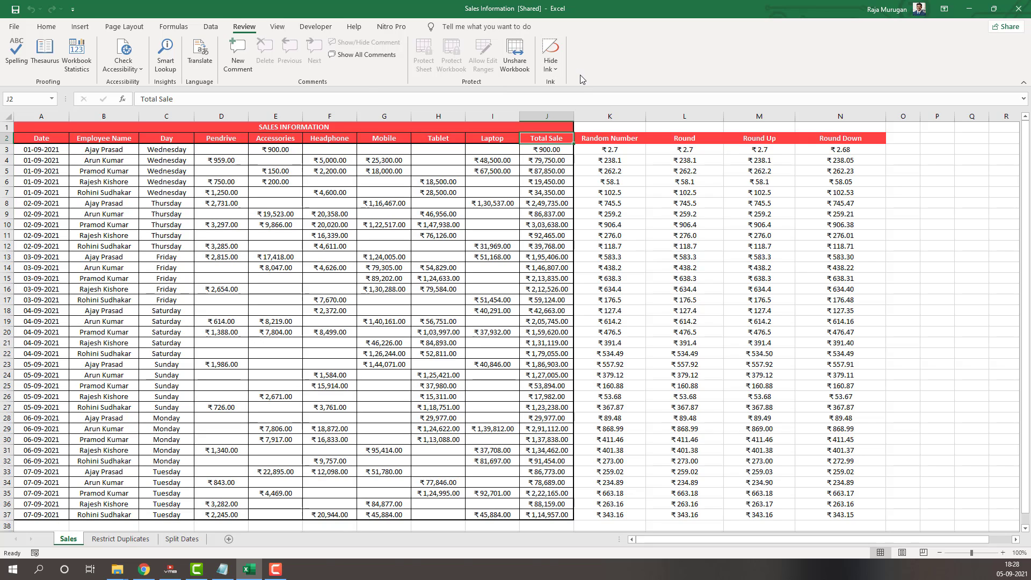
click(16, 28)
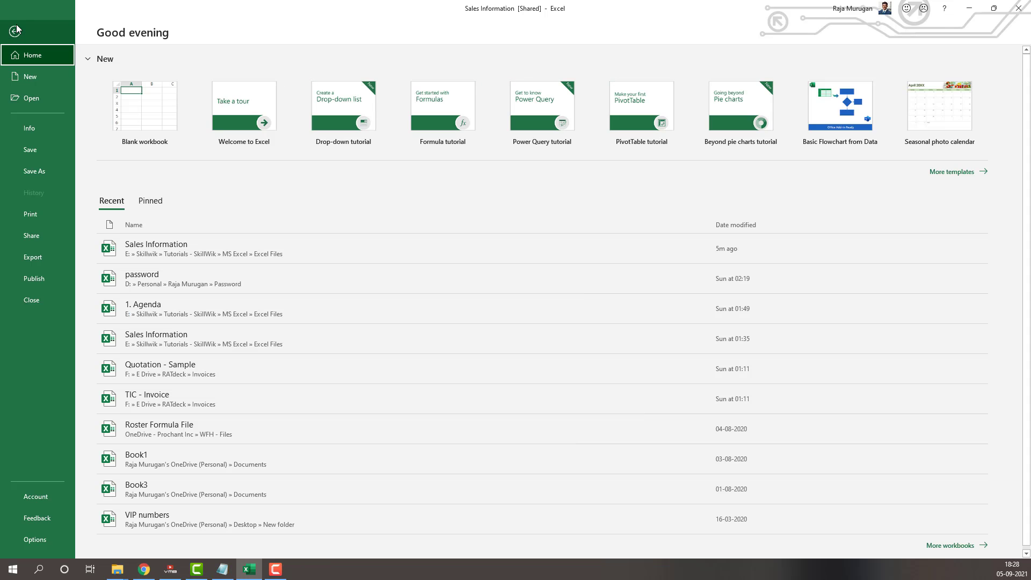
click(32, 541)
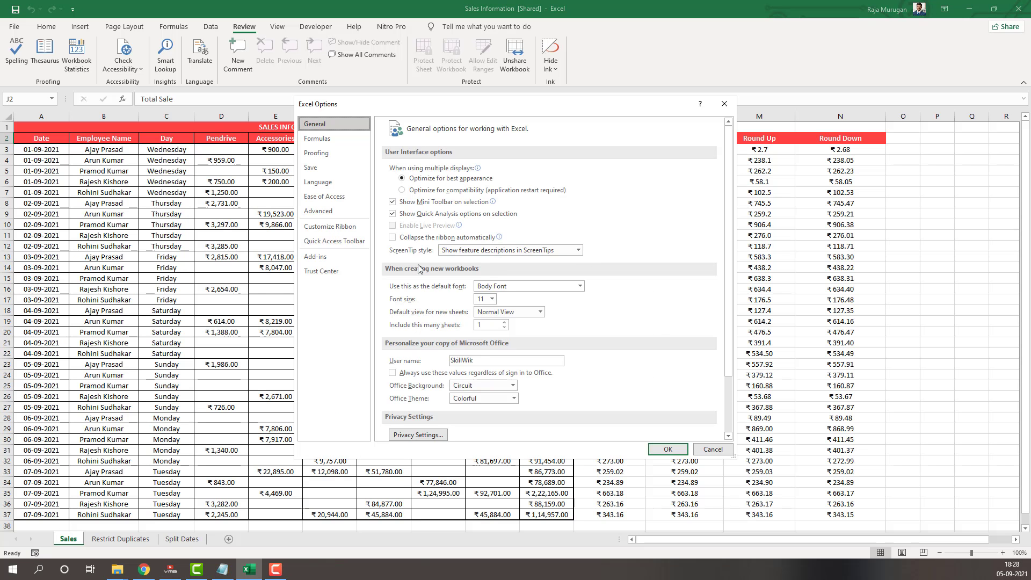
click(341, 228)
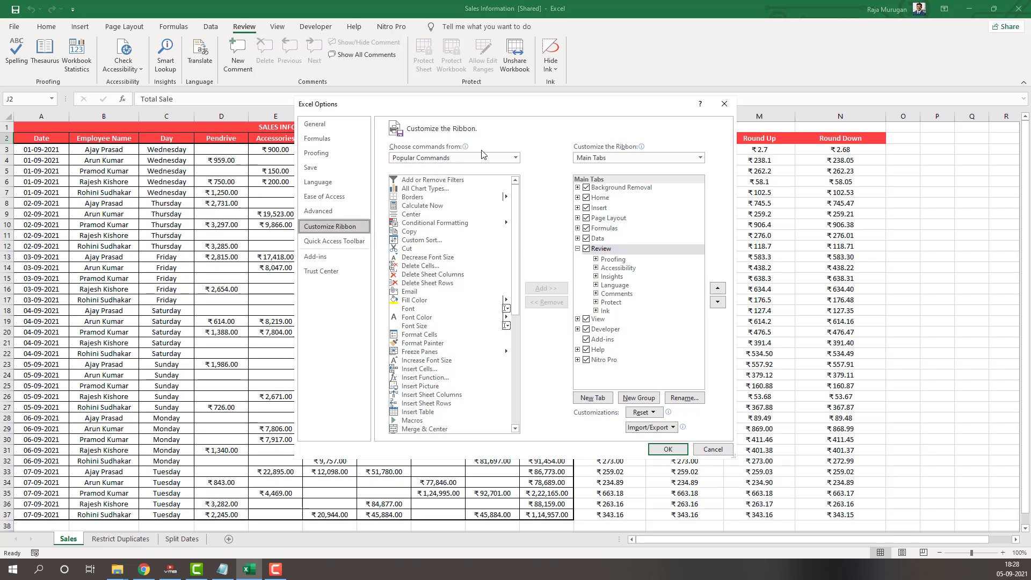
click(517, 160)
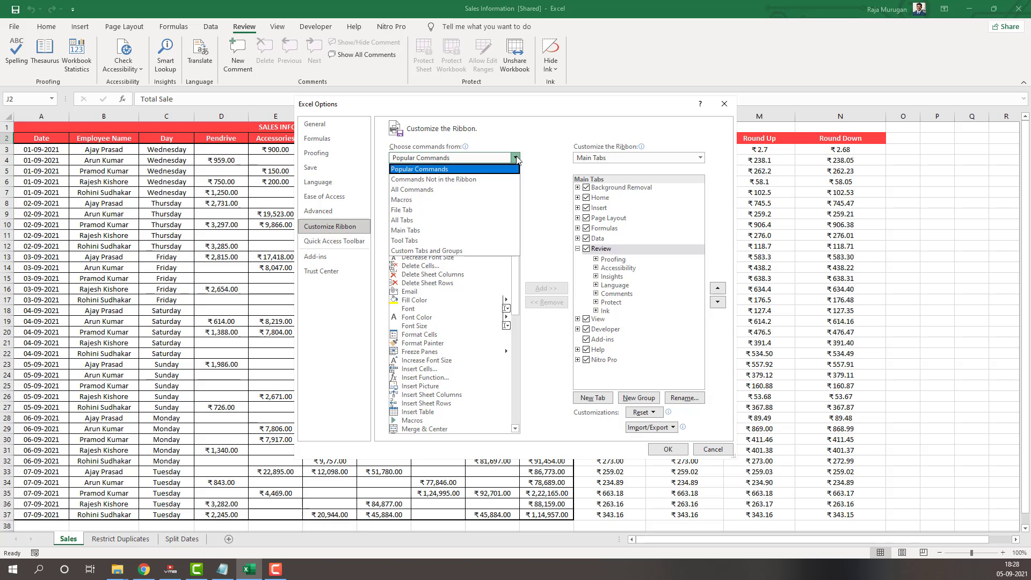
click(429, 191)
Select the Share Workbook (Legacy) command and try to add it directly to the Review tab
click(425, 269)
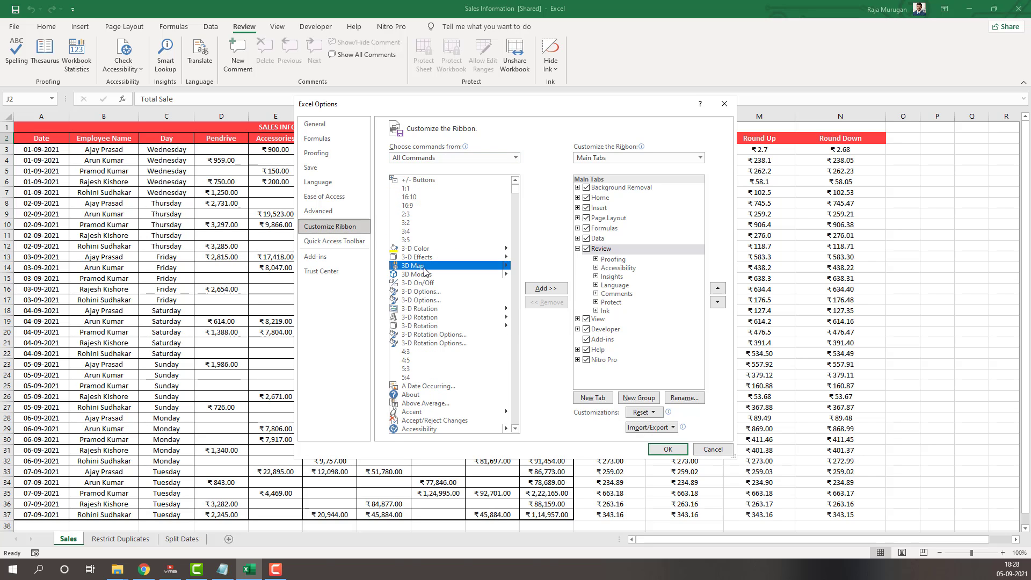
scroll(424, 271, down, 20)
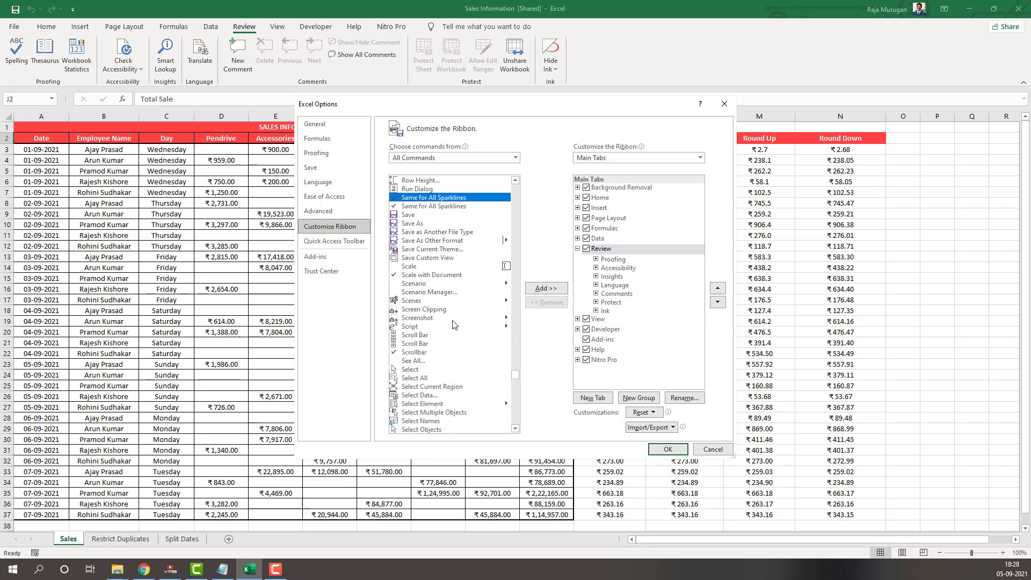
scroll(454, 324, down, 3)
scroll(455, 325, down, 9)
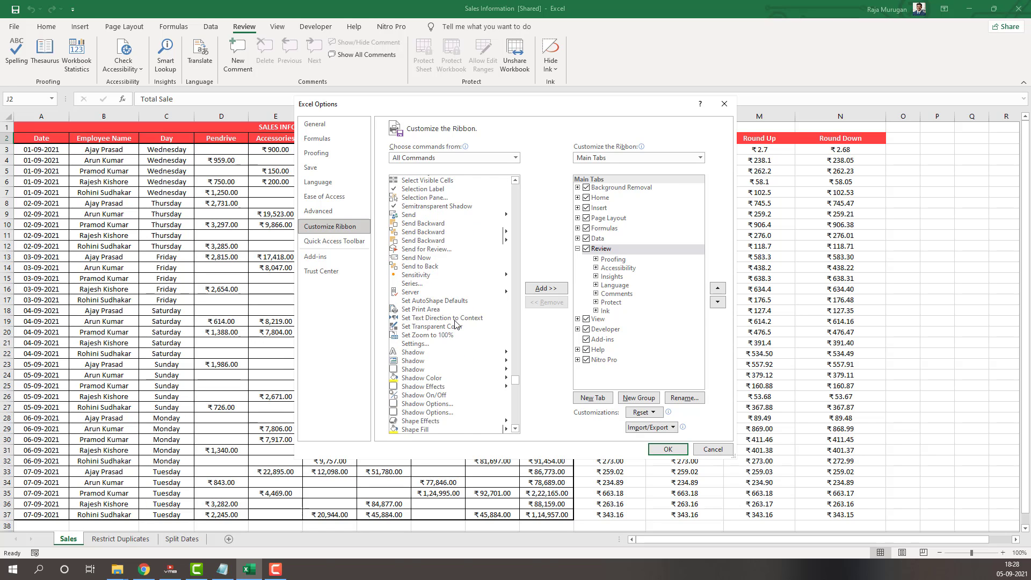
click(465, 304)
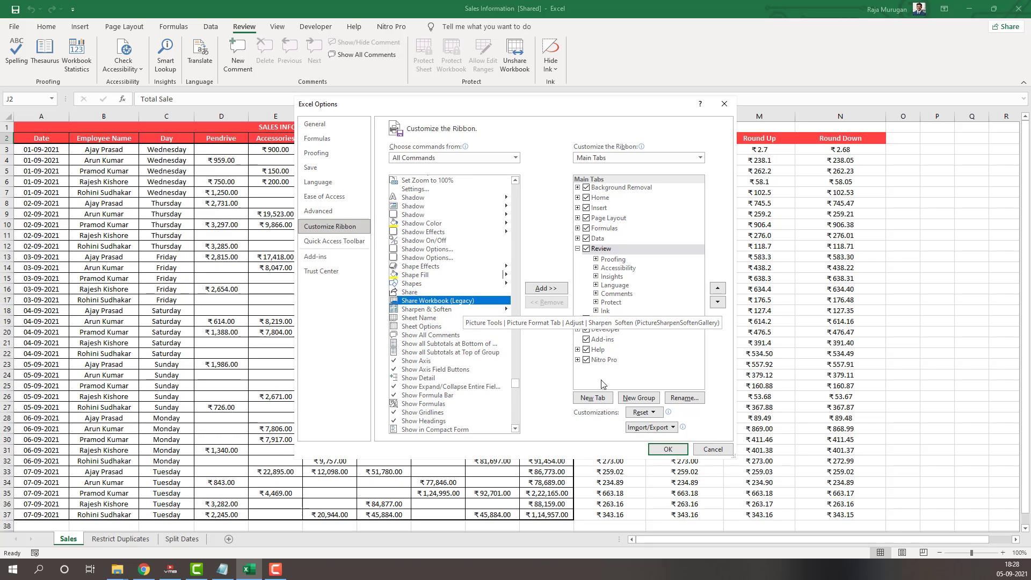
click(545, 288)
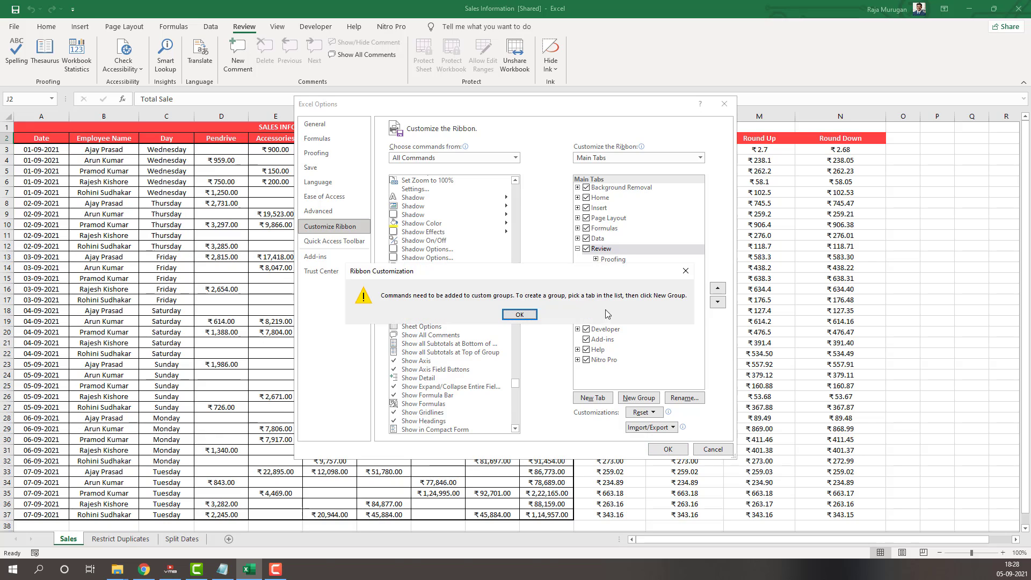
click(527, 315)
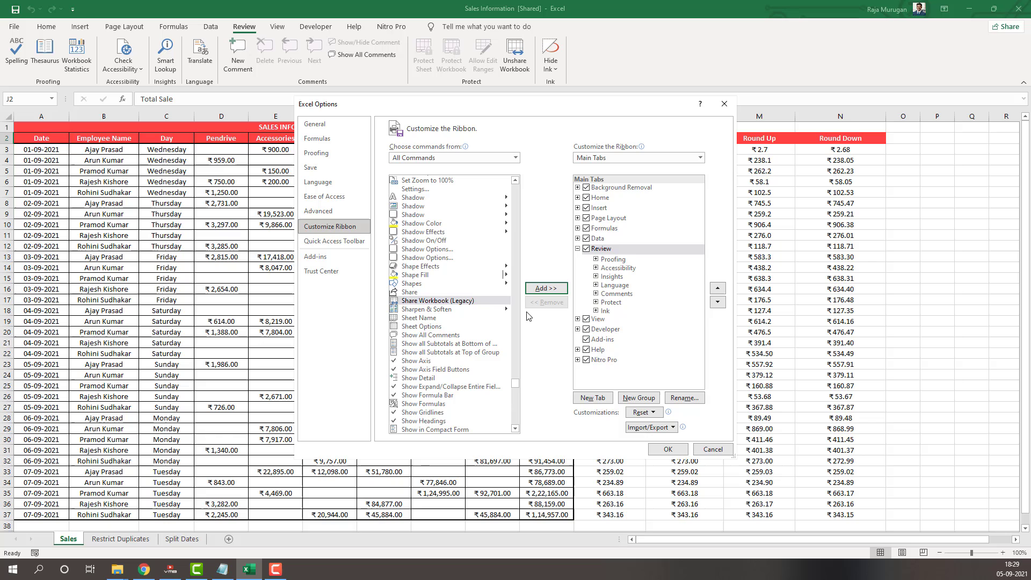
click(600, 250)
click(606, 311)
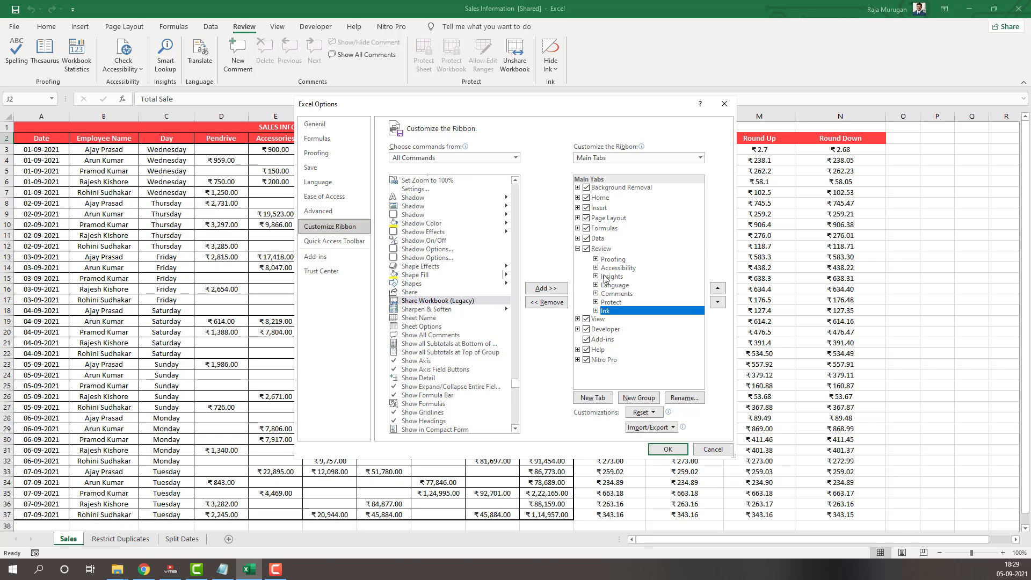
click(639, 399)
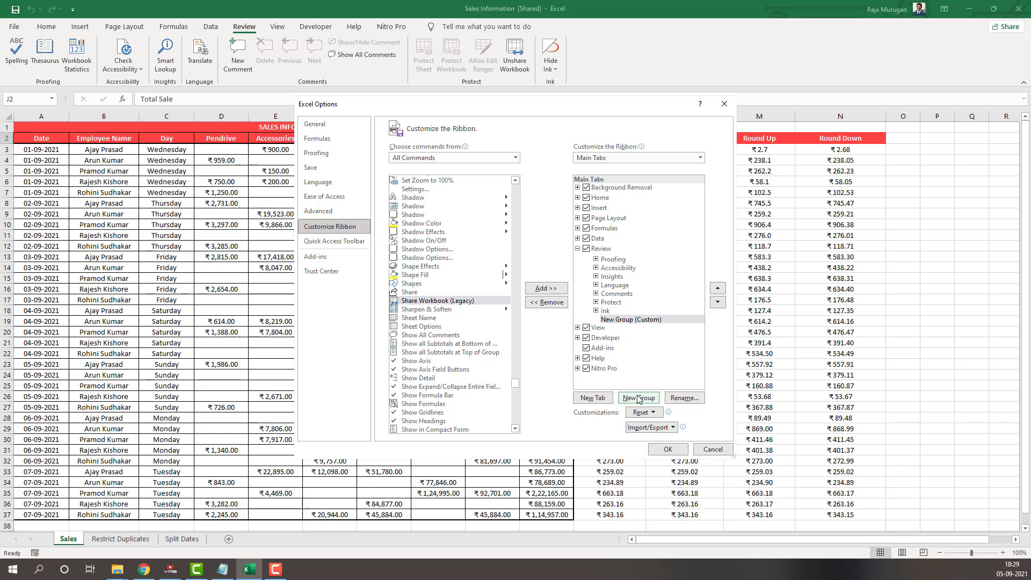
click(623, 321)
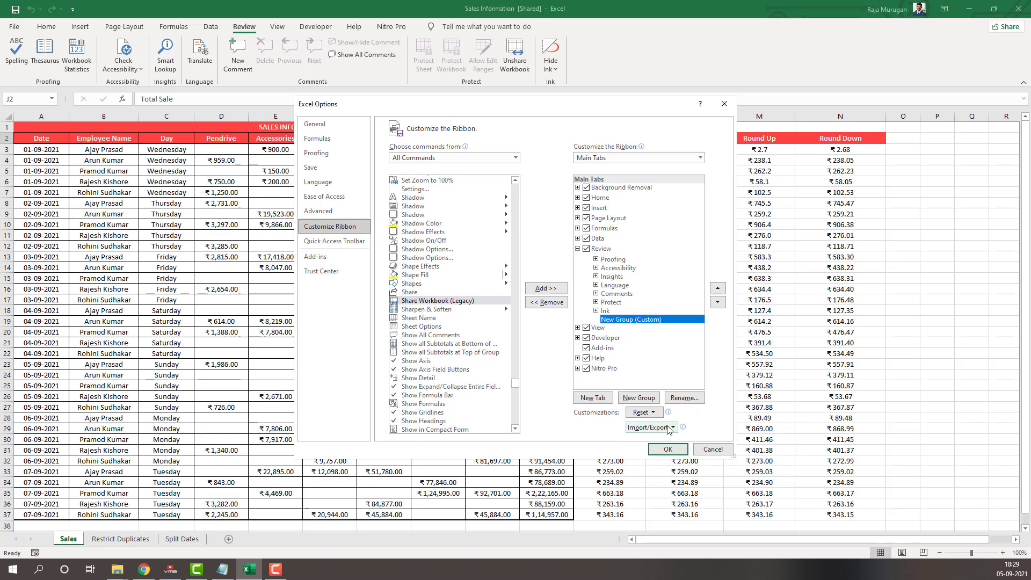
click(547, 302)
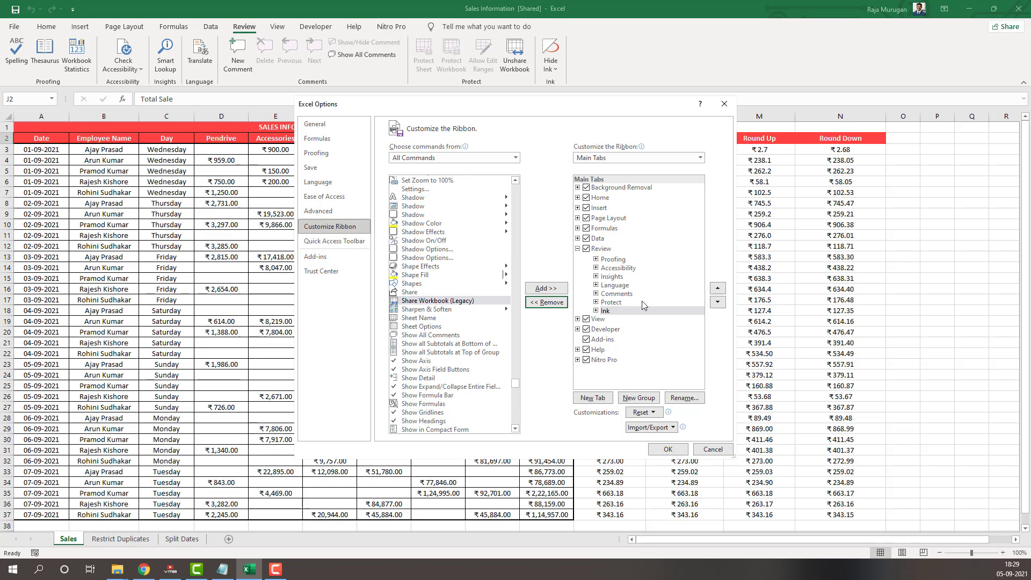
Create a custom group after Protect on the Review tab and add Share Workbook (Legacy) to it
click(616, 308)
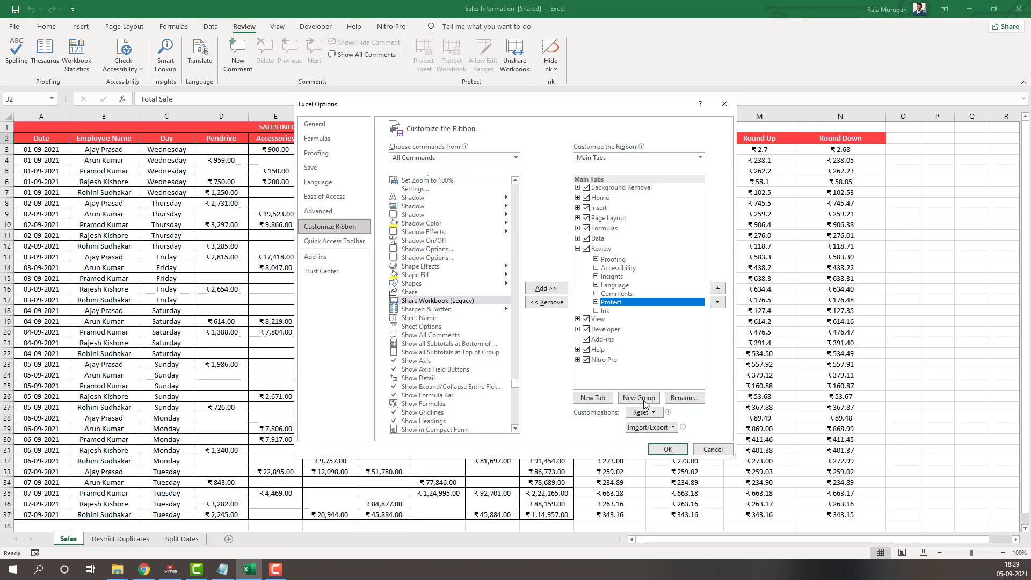
click(625, 400)
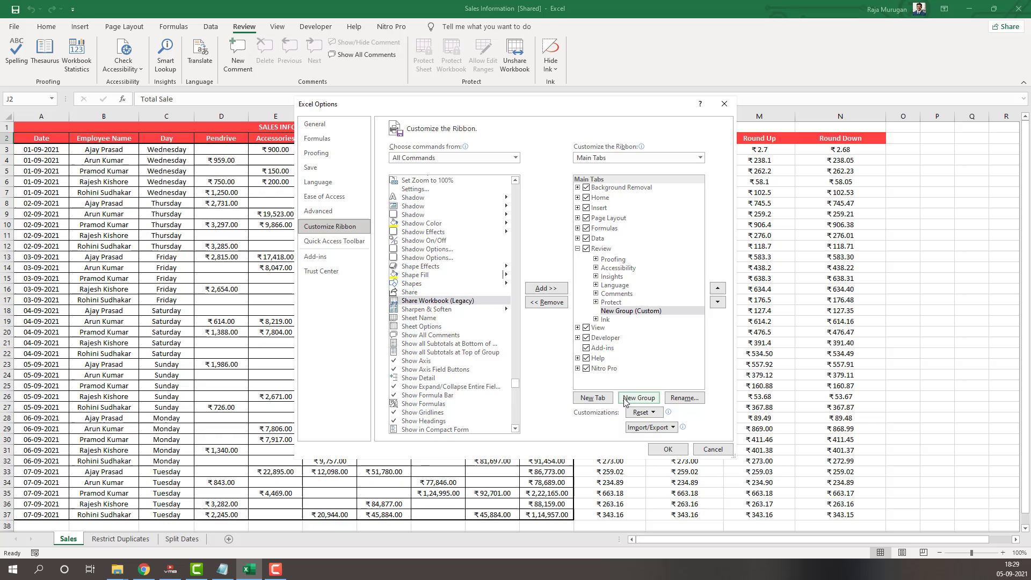
click(634, 311)
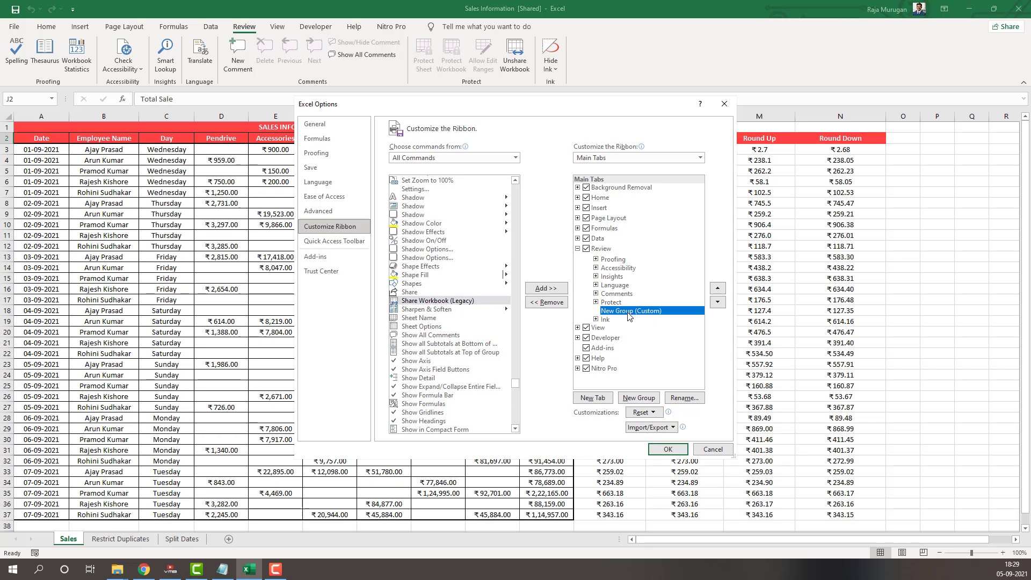
click(552, 288)
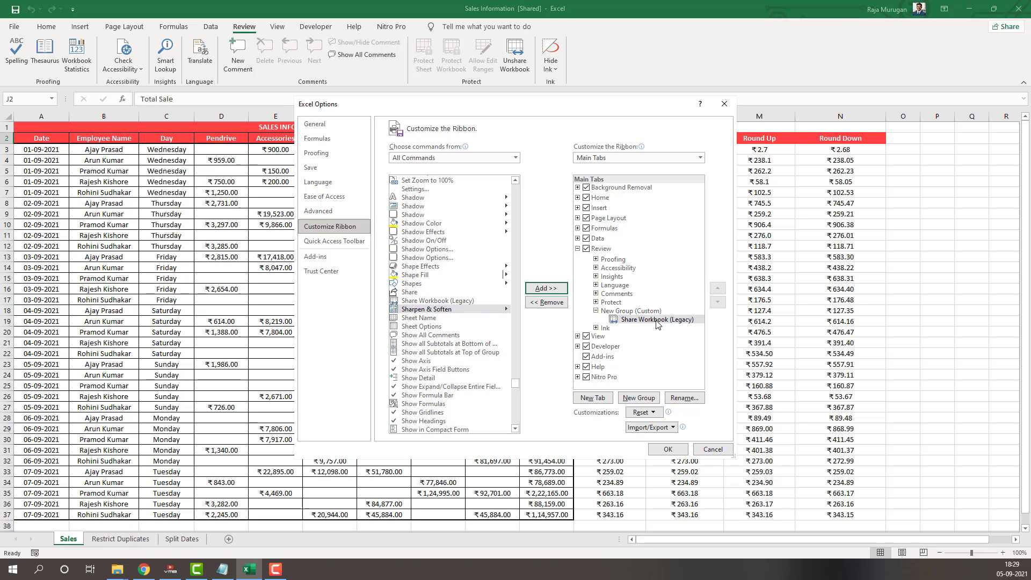
Rename the new custom group on the Review tab to Track Changes
click(652, 314)
click(692, 396)
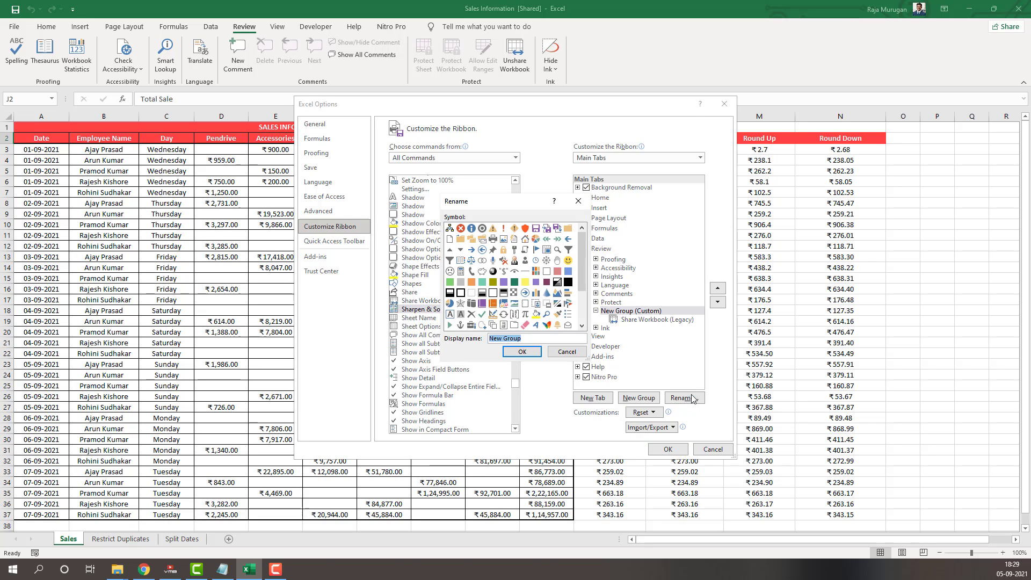
click(539, 338)
drag(539, 340, 300, 465)
text(Track Changes)
click(512, 353)
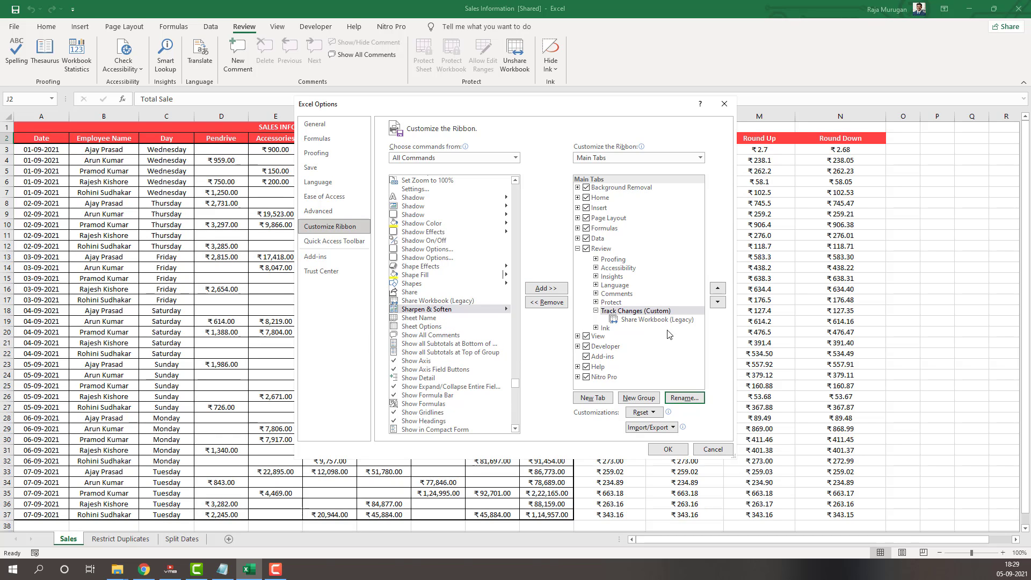
Add the Track Changes (Legacy) command to the custom Track Changes group and apply the ribbon customization
click(664, 320)
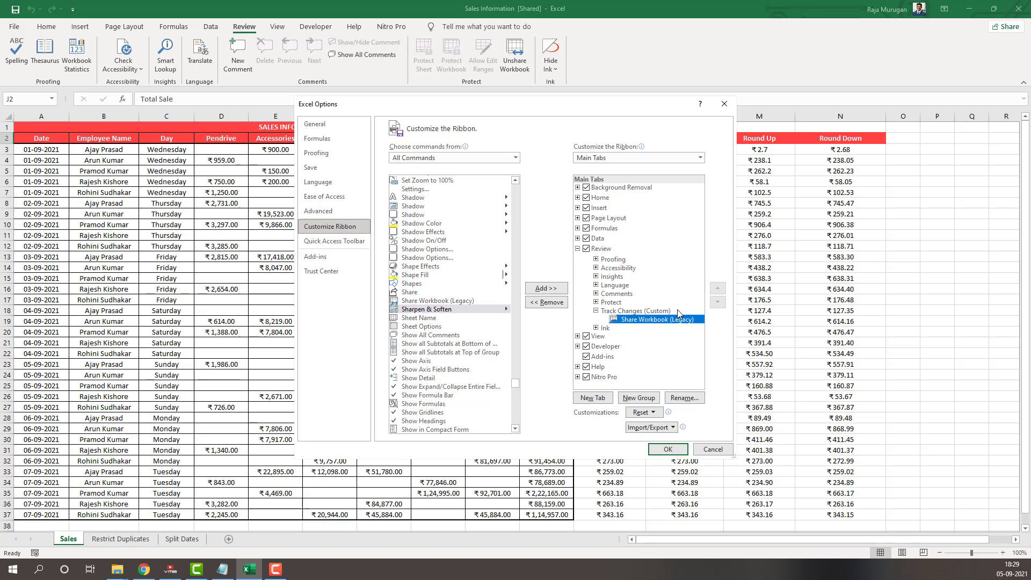
click(665, 311)
click(413, 294)
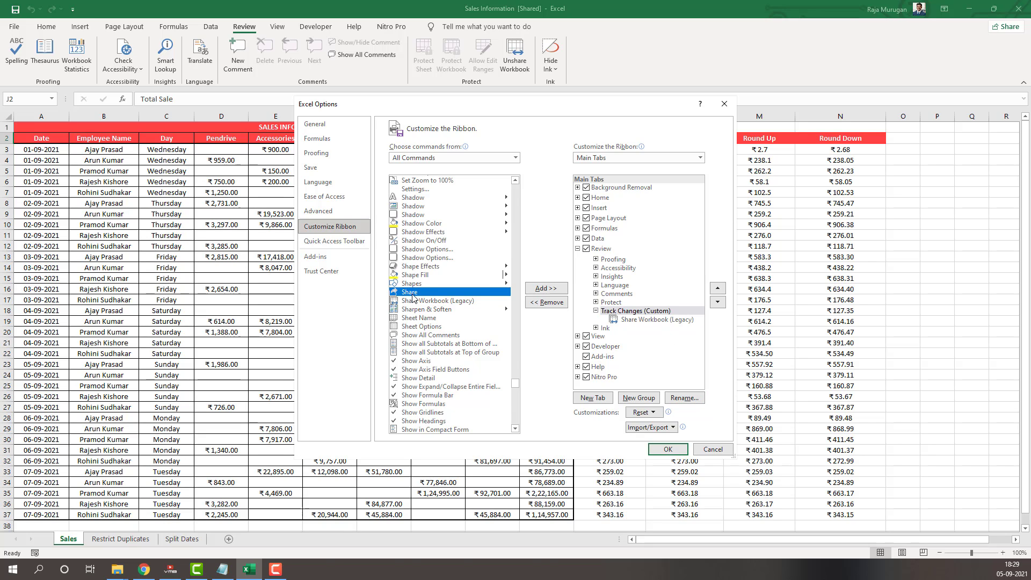
key(t)
key(r)
key(a)
key(t)
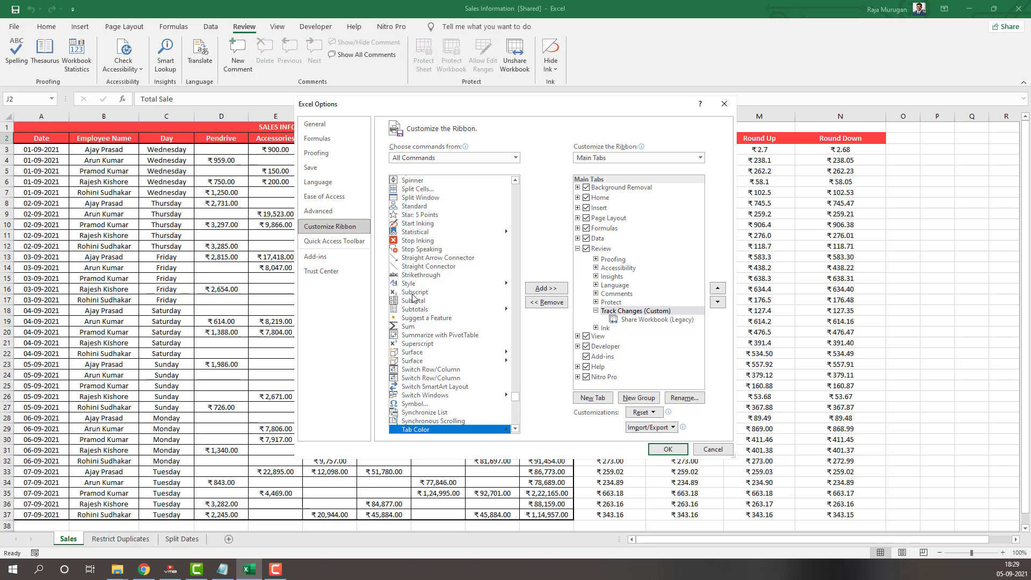
scroll(478, 333, down, 15)
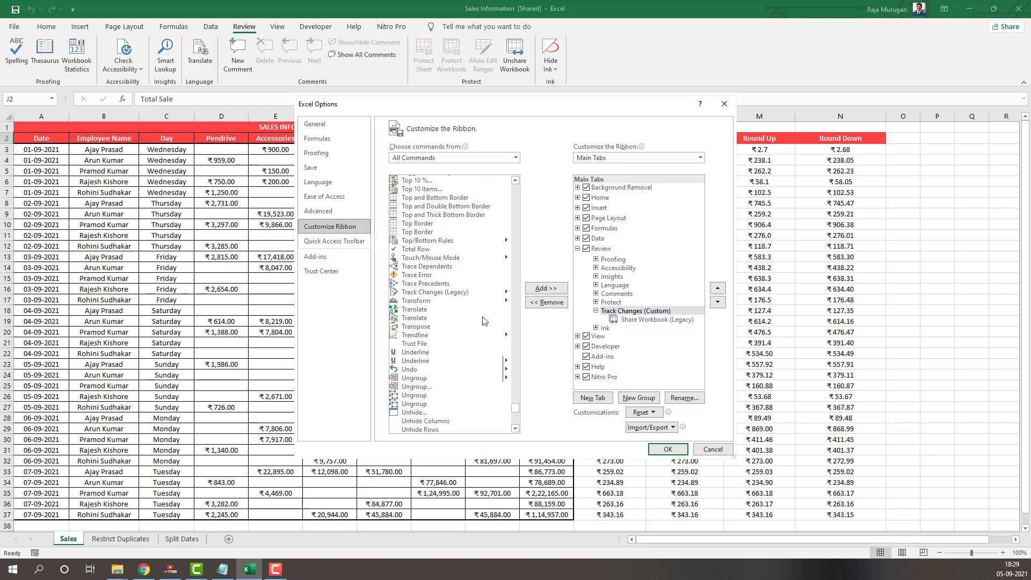
click(459, 293)
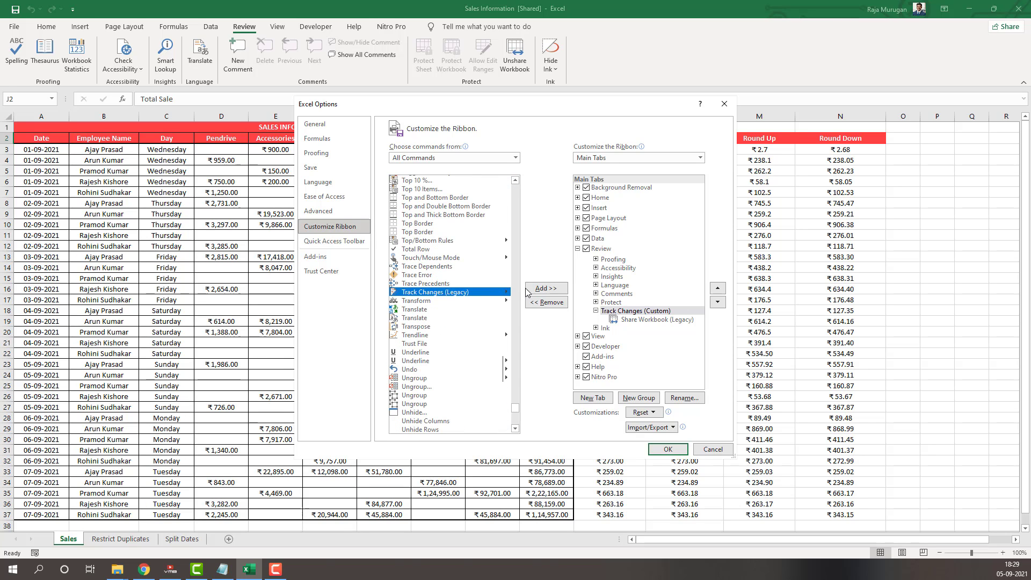
click(555, 292)
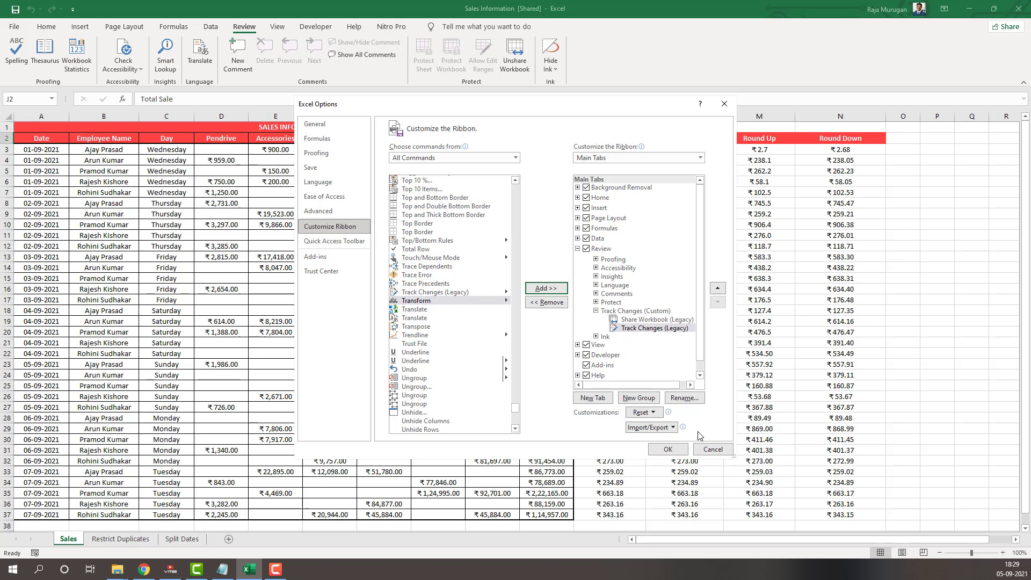
click(671, 450)
click(606, 245)
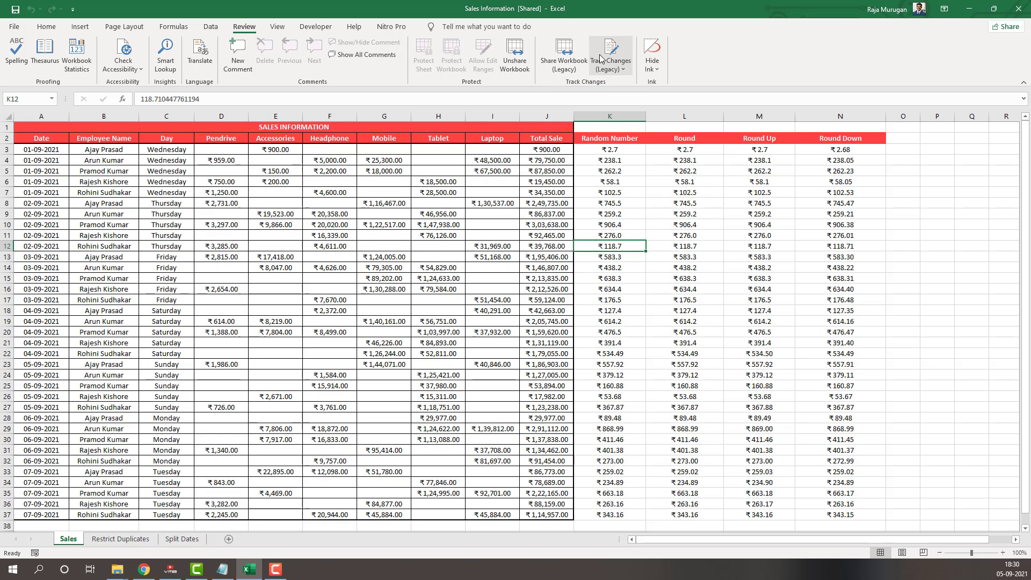
click(417, 213)
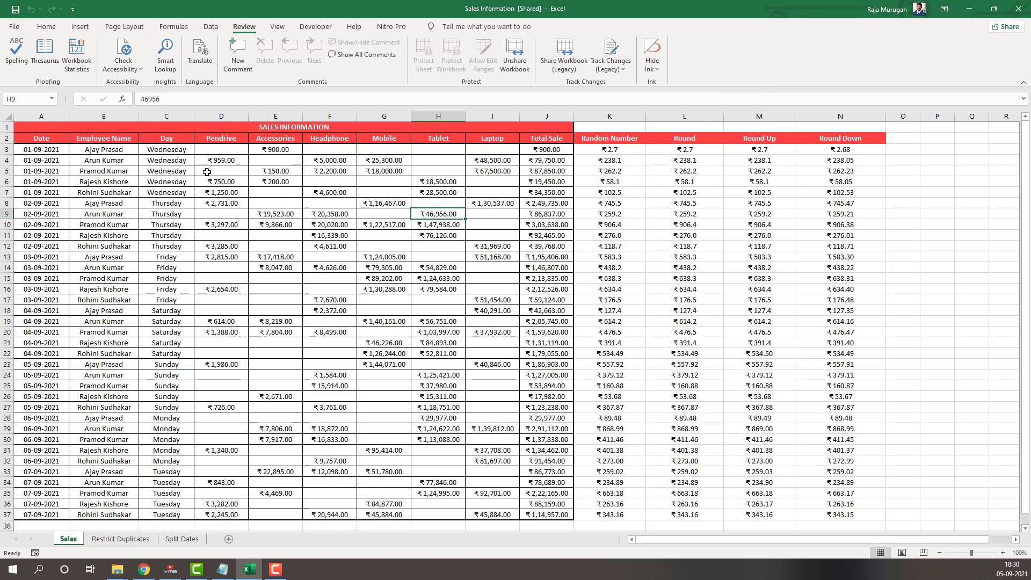
click(8, 119)
click(493, 224)
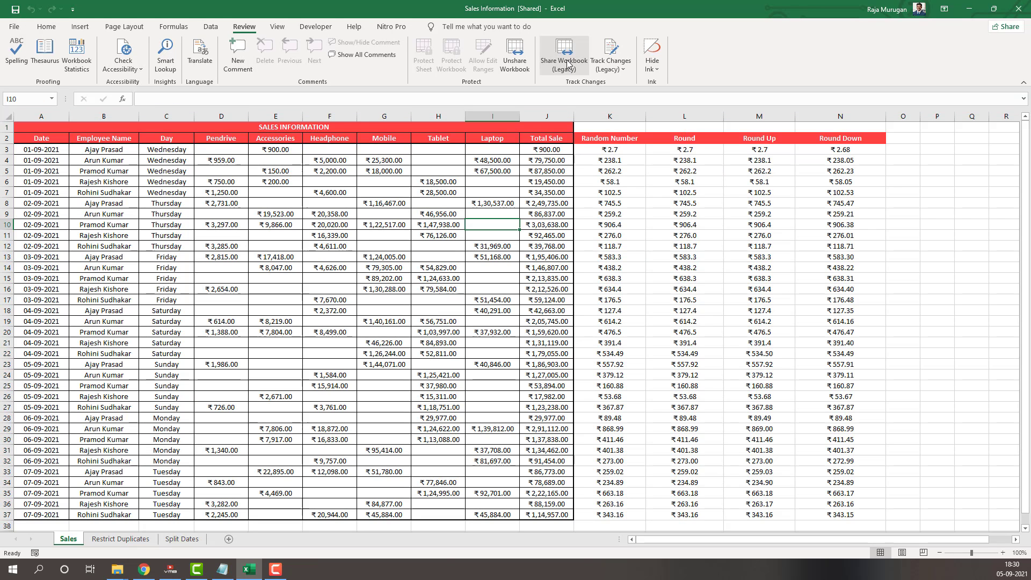
Check the legacy Share Workbook settings and accept them with the old shared workbooks feature enabled
click(569, 63)
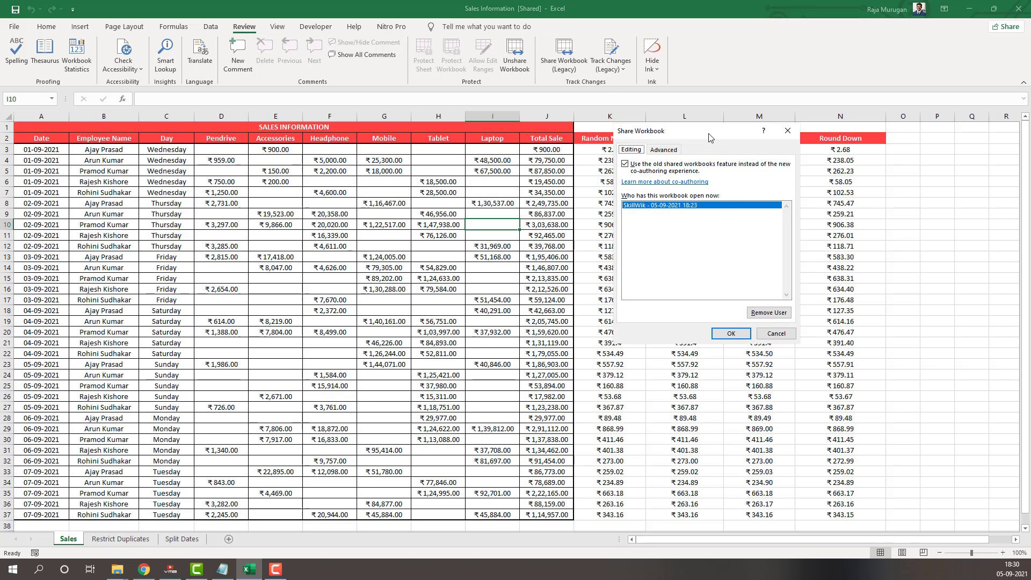
drag(711, 135, 334, 145)
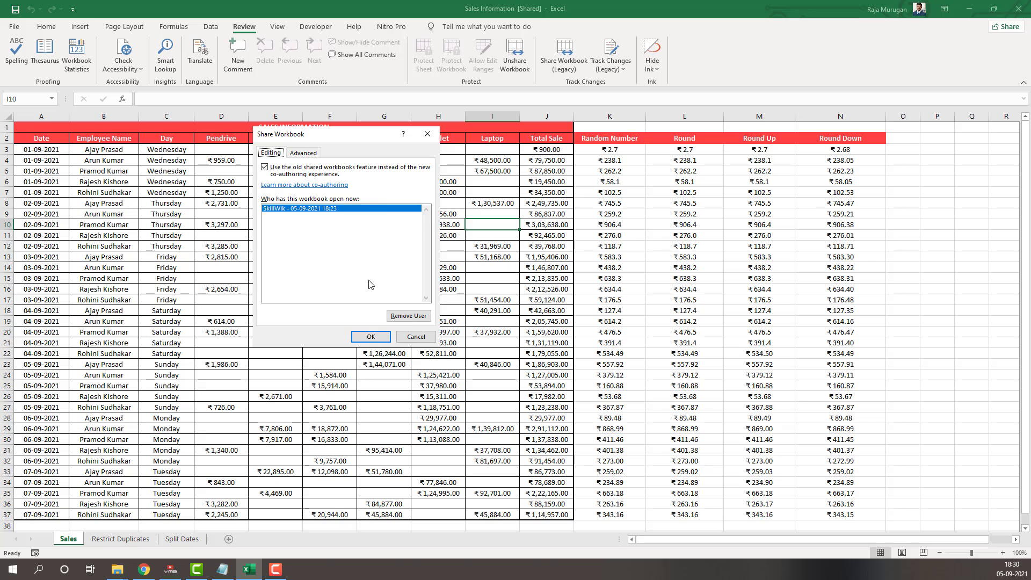
click(370, 337)
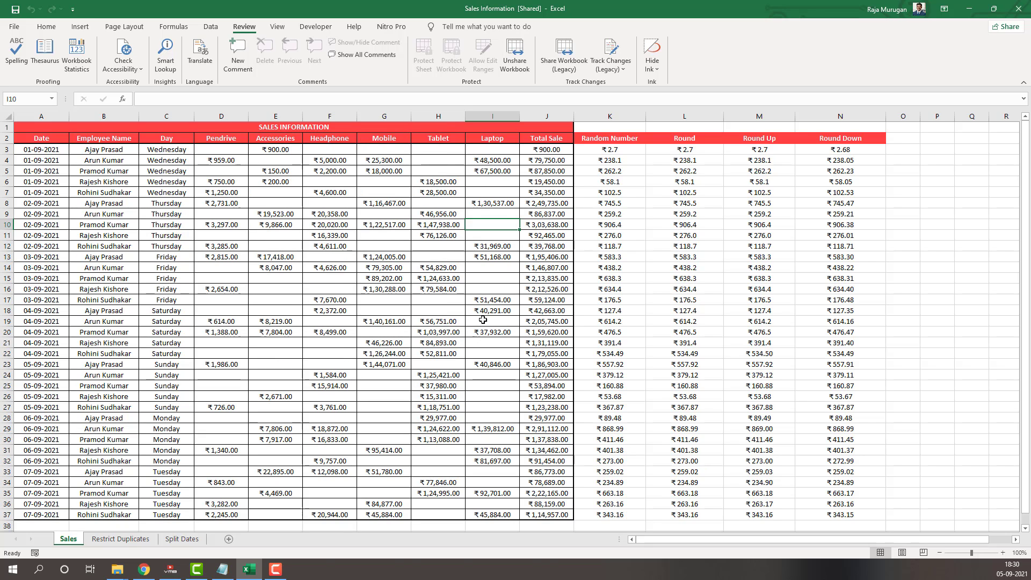
click(547, 182)
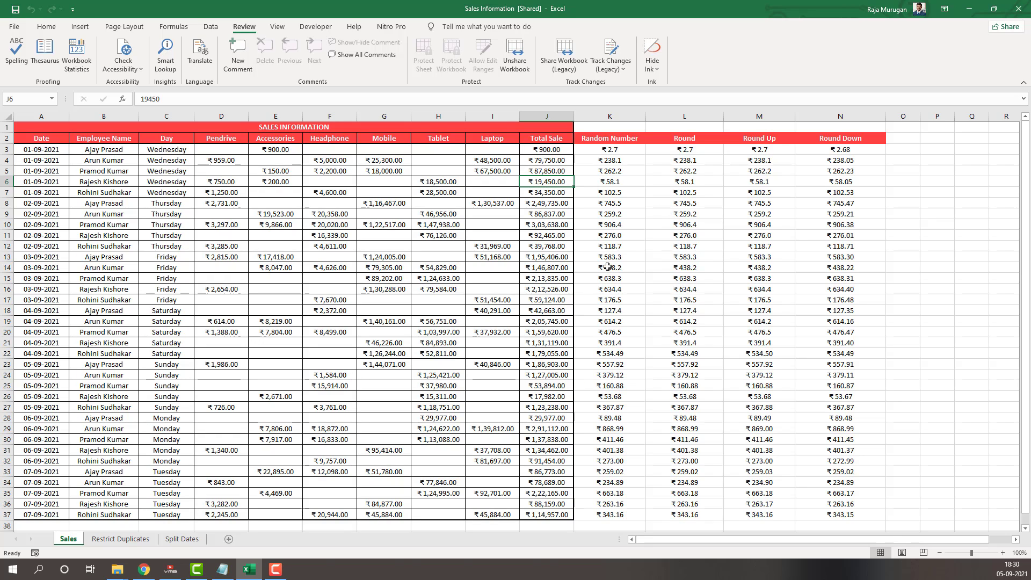
click(593, 215)
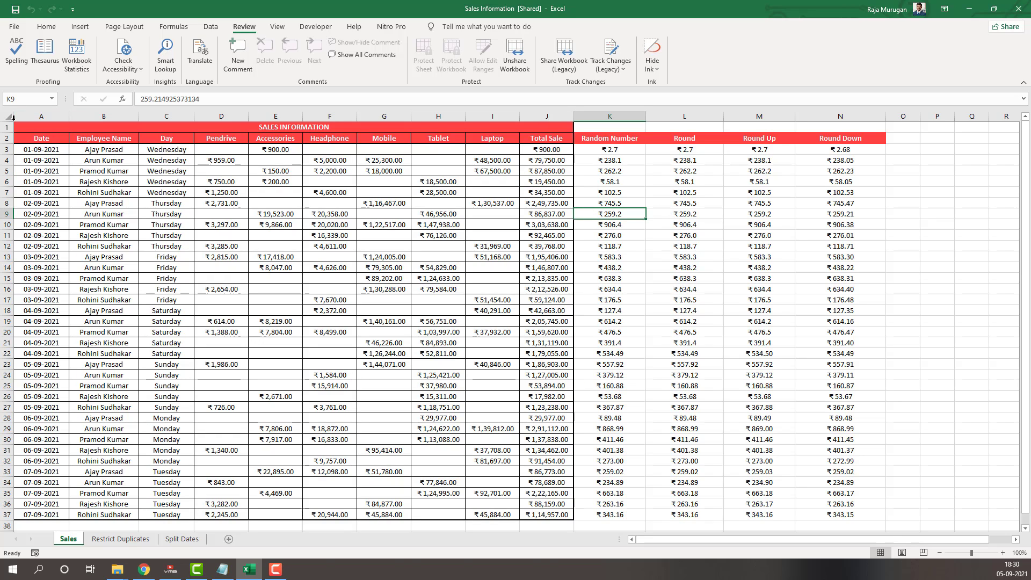
Enable tracking changes while editing in the legacy Highlight Changes settings and set When to All
click(616, 62)
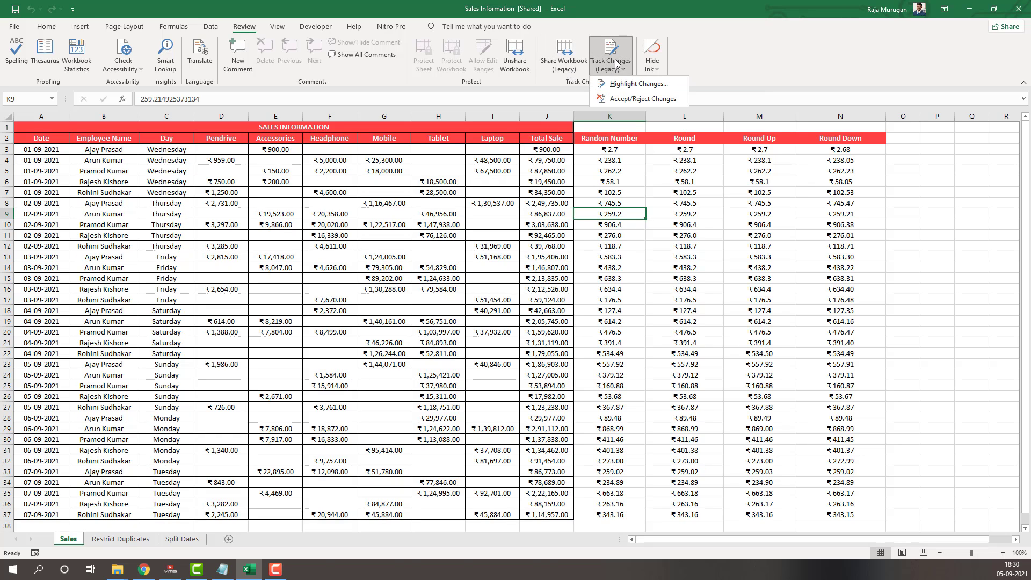
click(638, 84)
drag(345, 178, 235, 265)
click(142, 276)
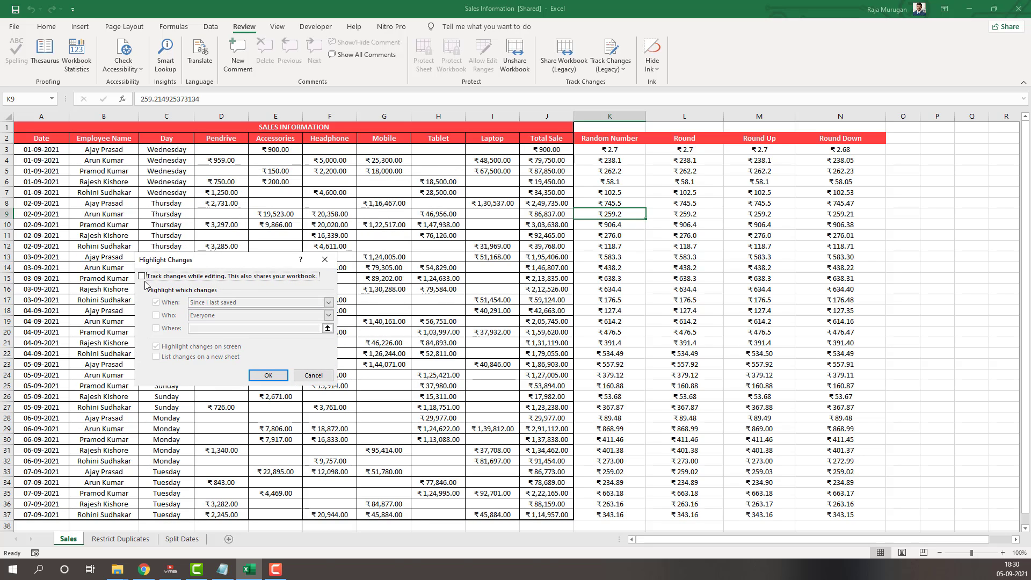
click(142, 277)
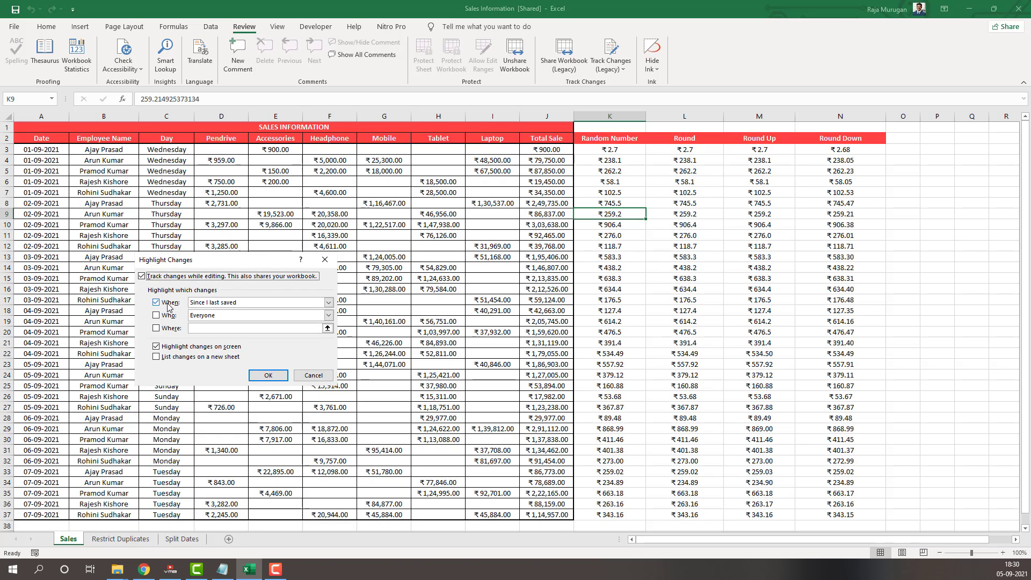
click(328, 303)
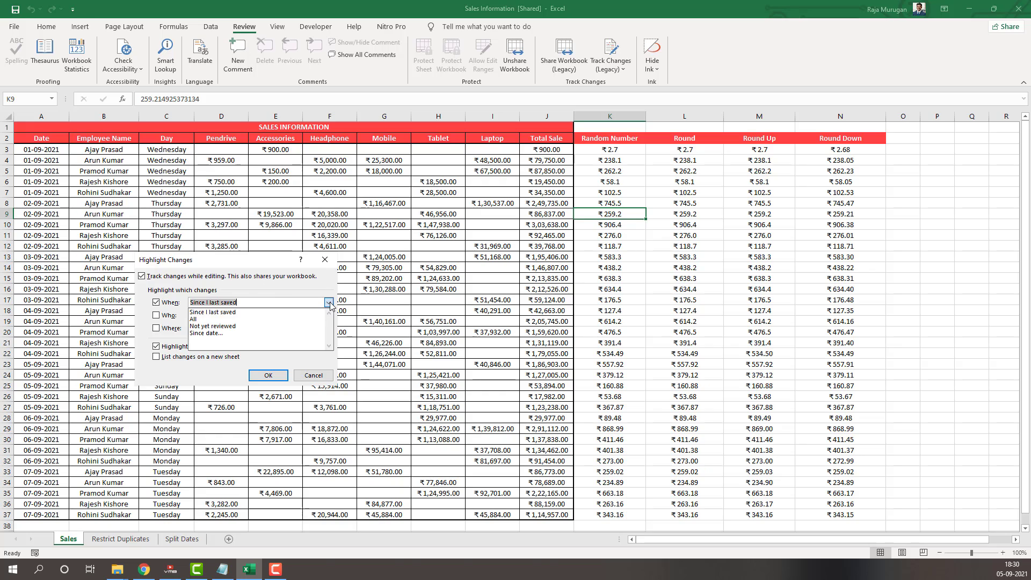
click(226, 320)
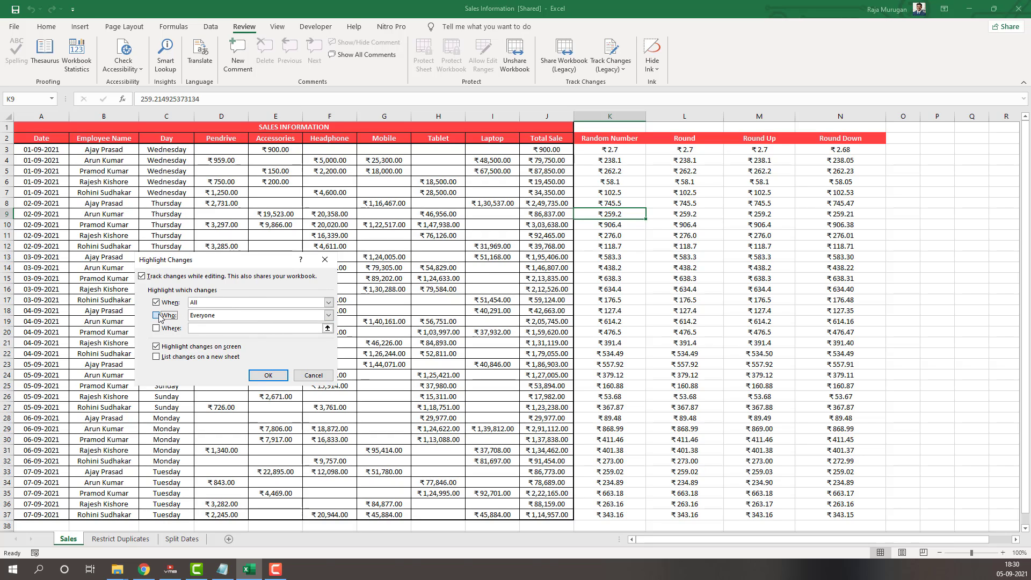
Enable Who for Everyone and Where for the whole sheet ($1:$1048576), and apply the change highlighting
click(158, 316)
click(328, 315)
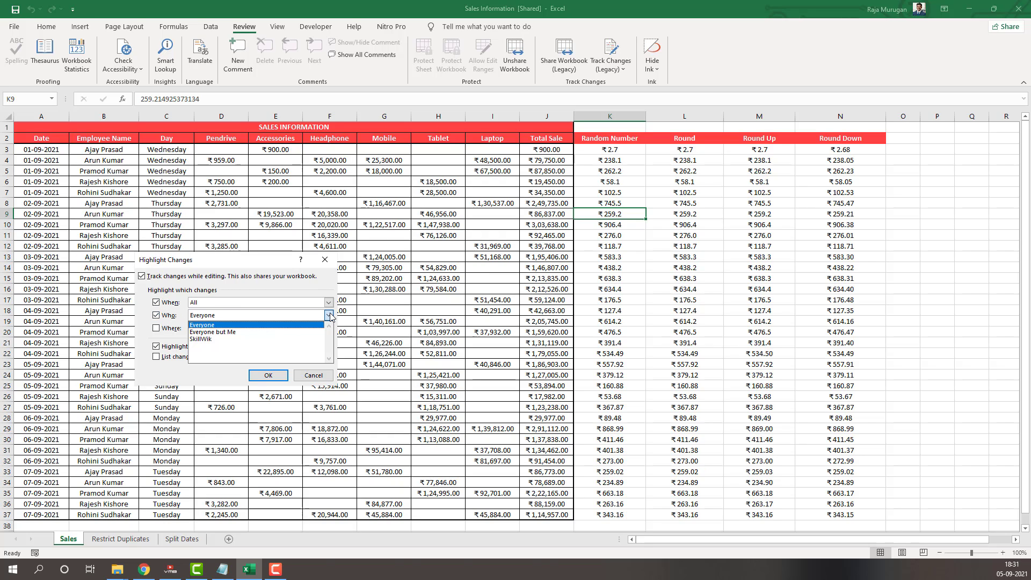
click(329, 315)
click(329, 316)
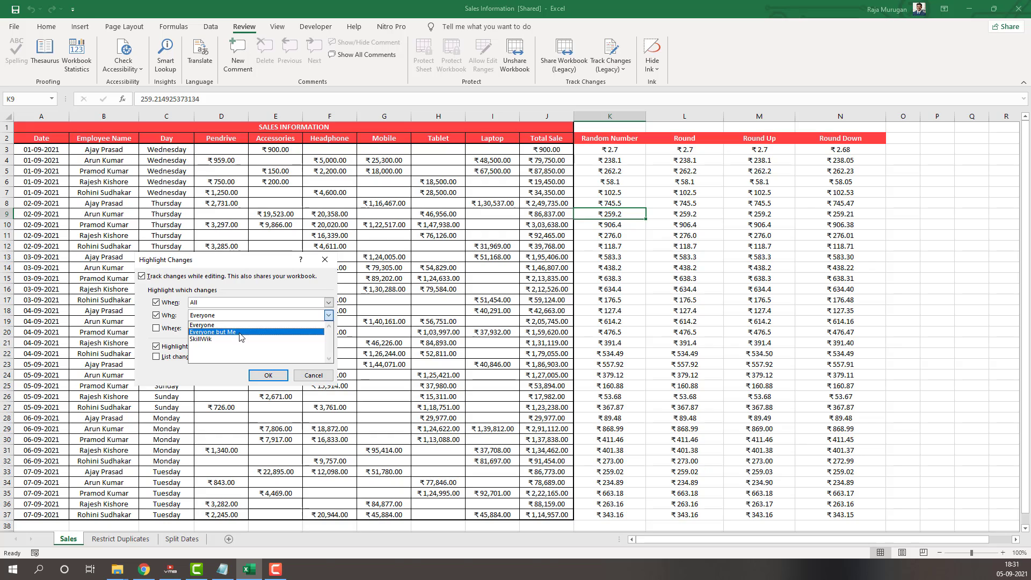
click(244, 325)
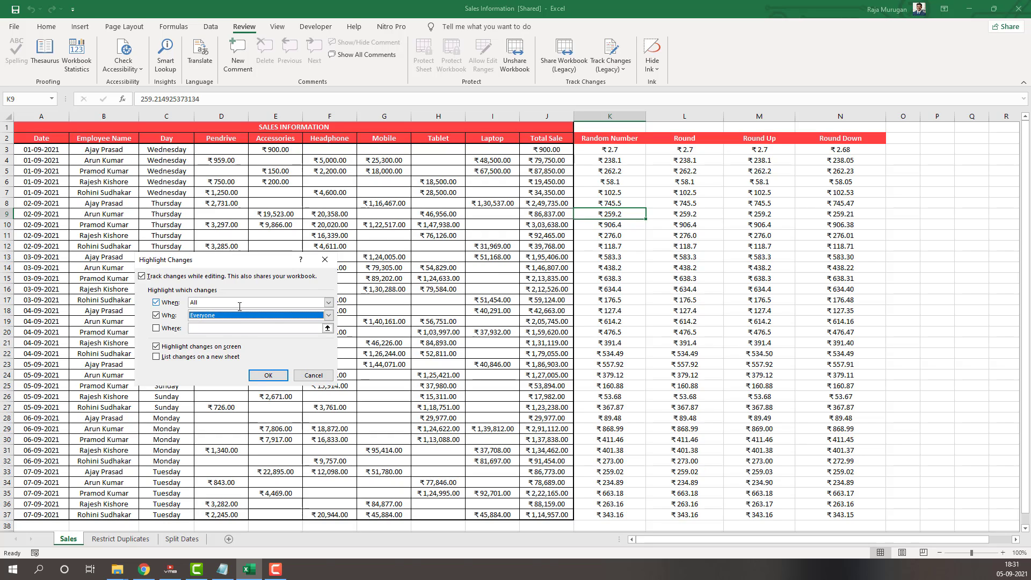
click(164, 330)
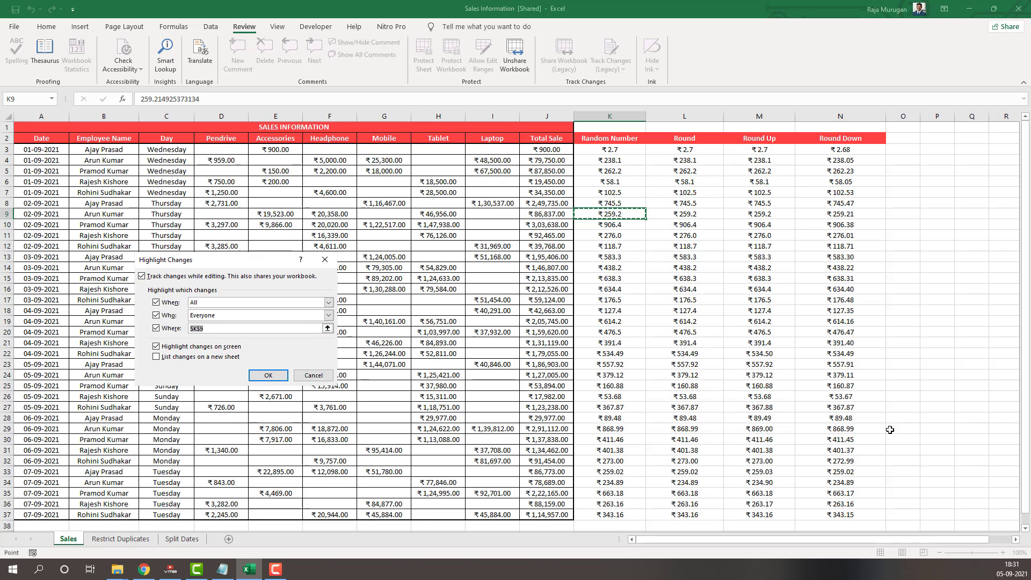
click(9, 116)
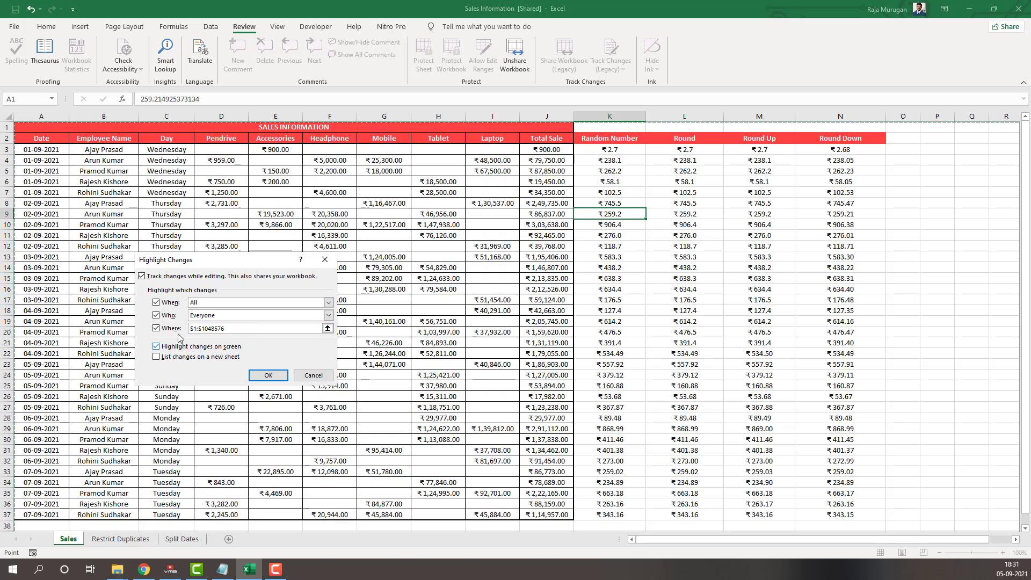
click(268, 375)
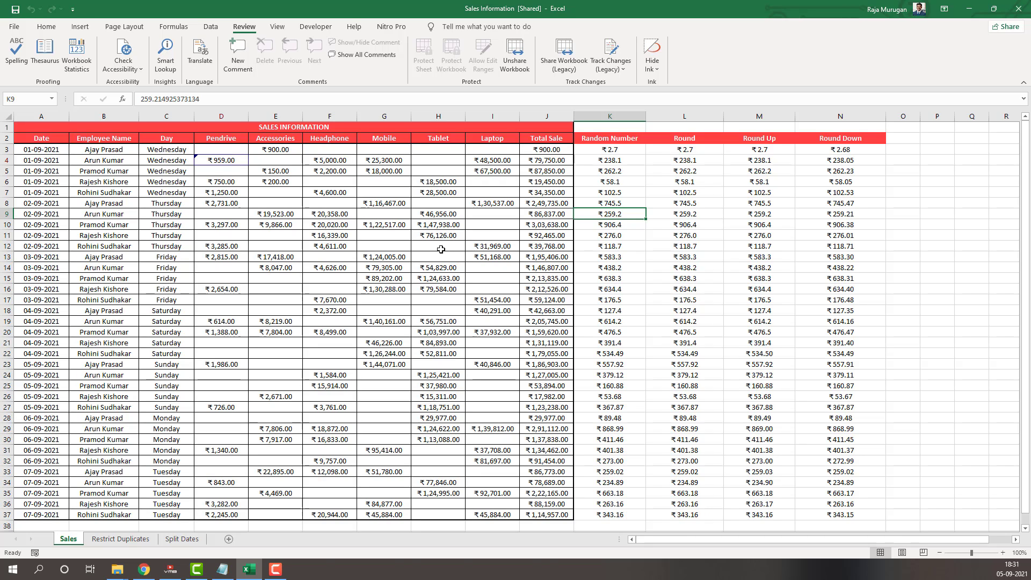
Change the Mobile sale in cell G10 to 1850 and check the cell's change marker
click(388, 225)
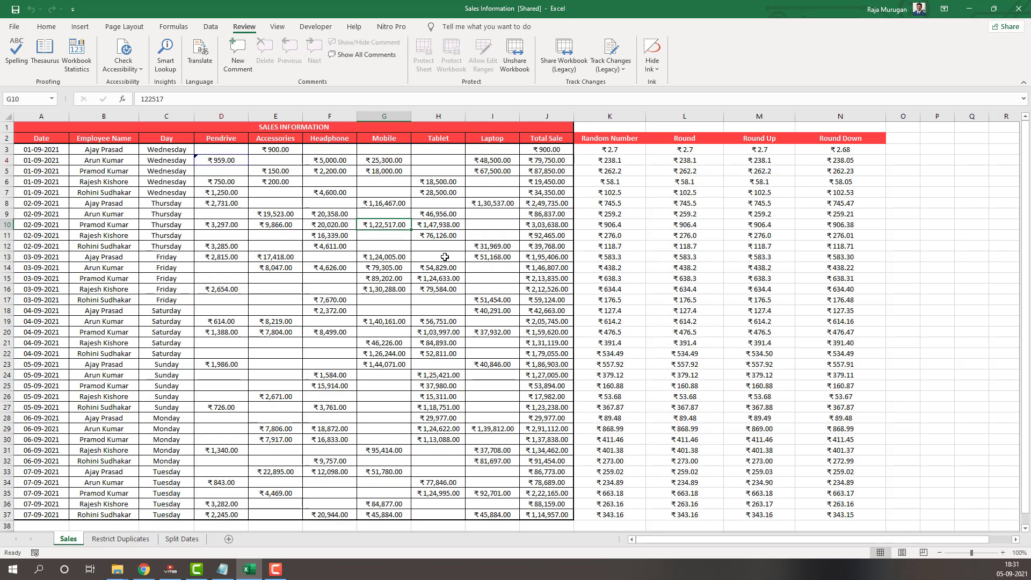
text(1850)
key(Return)
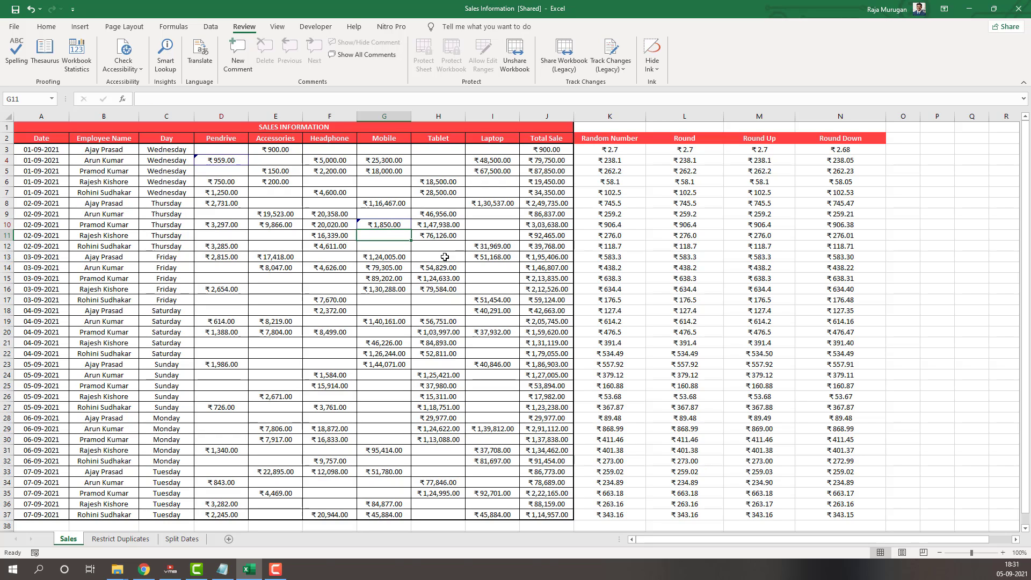
mouse_move(359, 226)
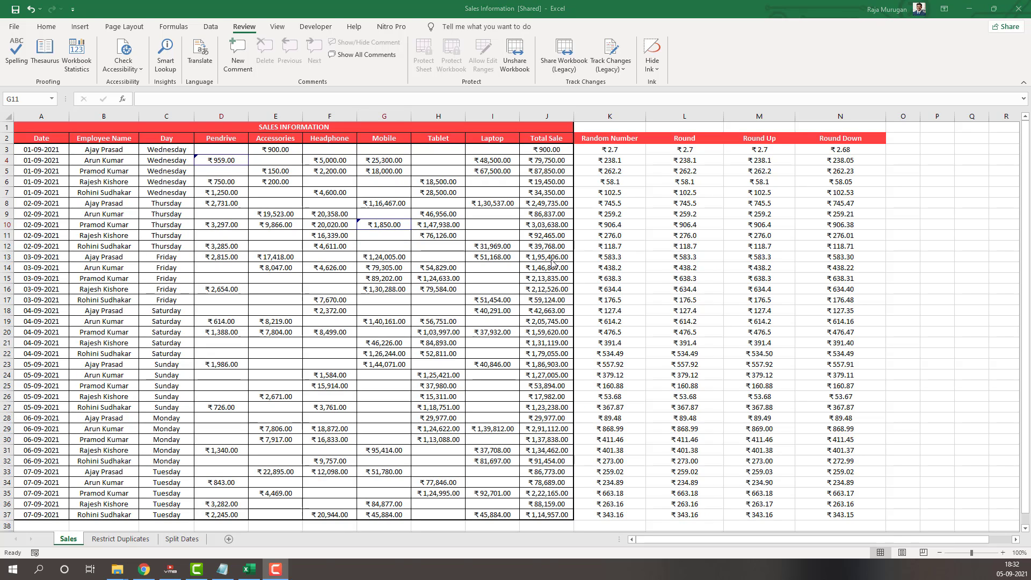
Close and reopen the Sales Information workbook, and check the Mobile column for change markers
click(284, 183)
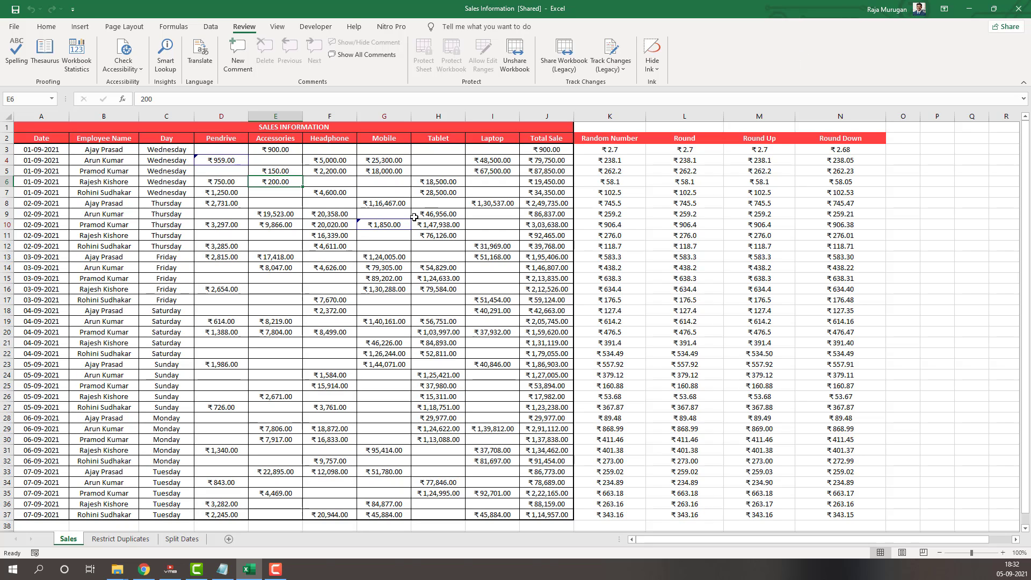
click(1019, 8)
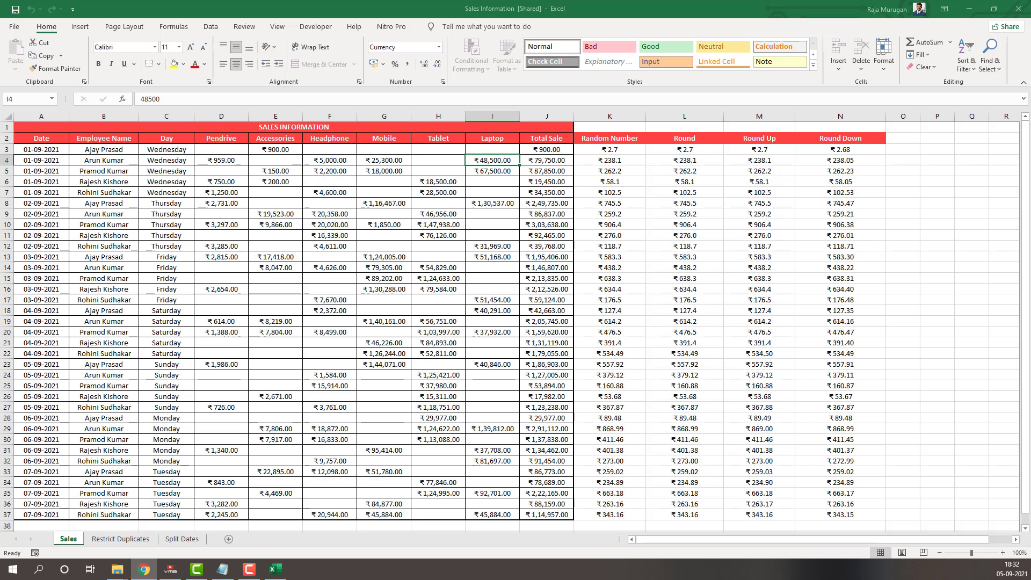
click(374, 365)
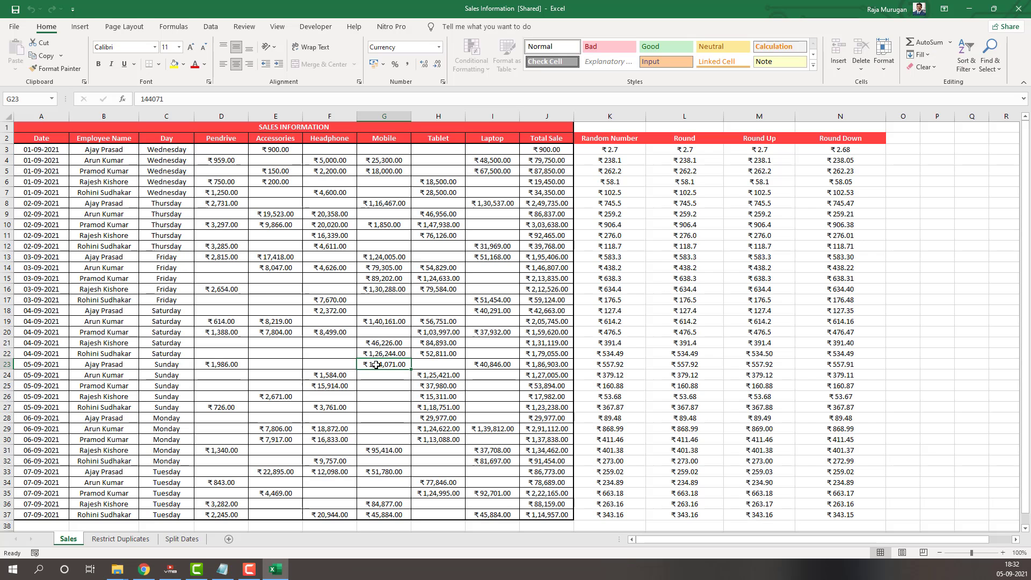
click(416, 268)
click(402, 236)
click(395, 216)
click(403, 244)
click(391, 257)
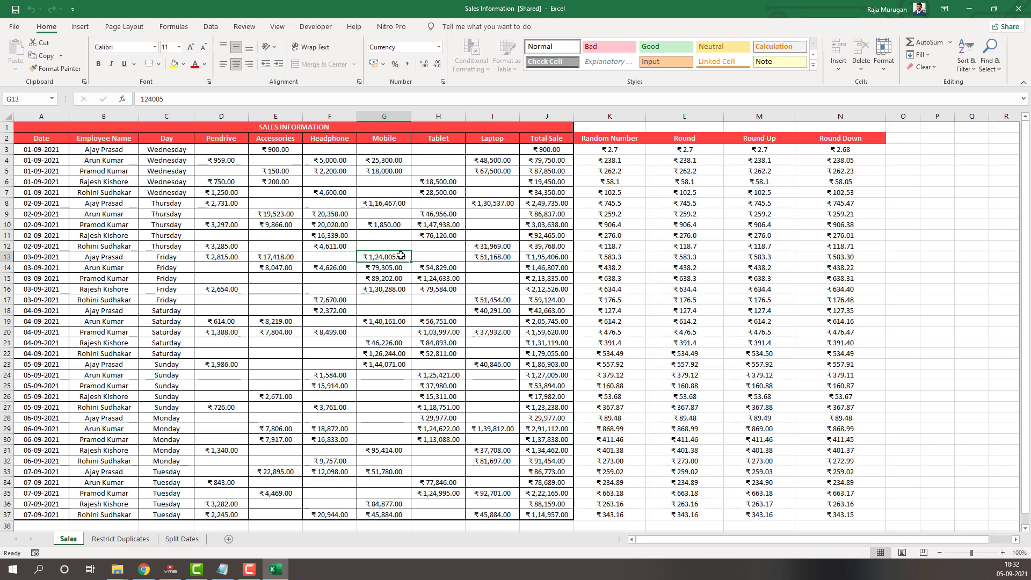
click(446, 246)
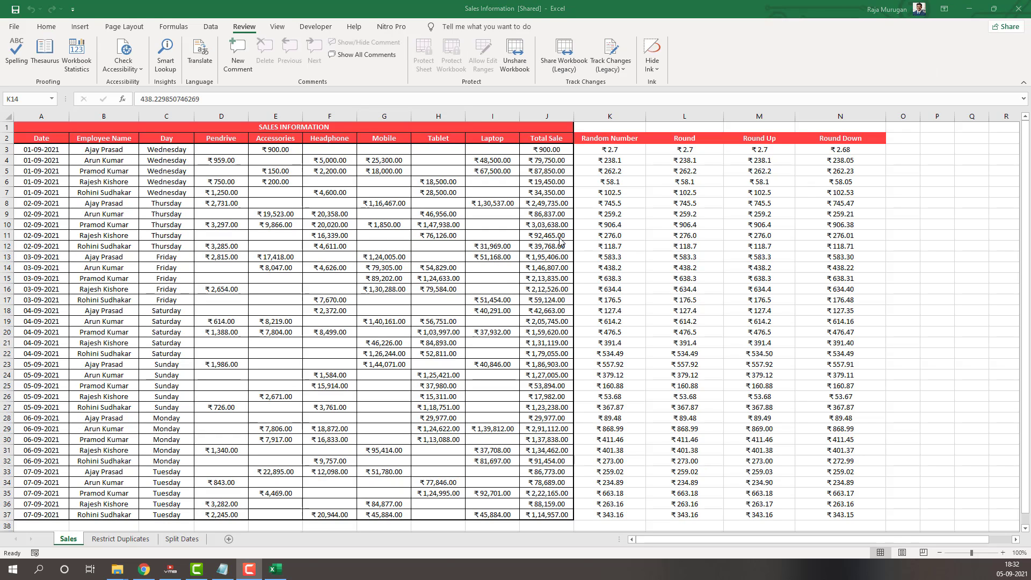
Highlight all changes by Everyone across the entire Sales sheet ($1:$1048576) in the reopened workbook
click(559, 237)
click(8, 116)
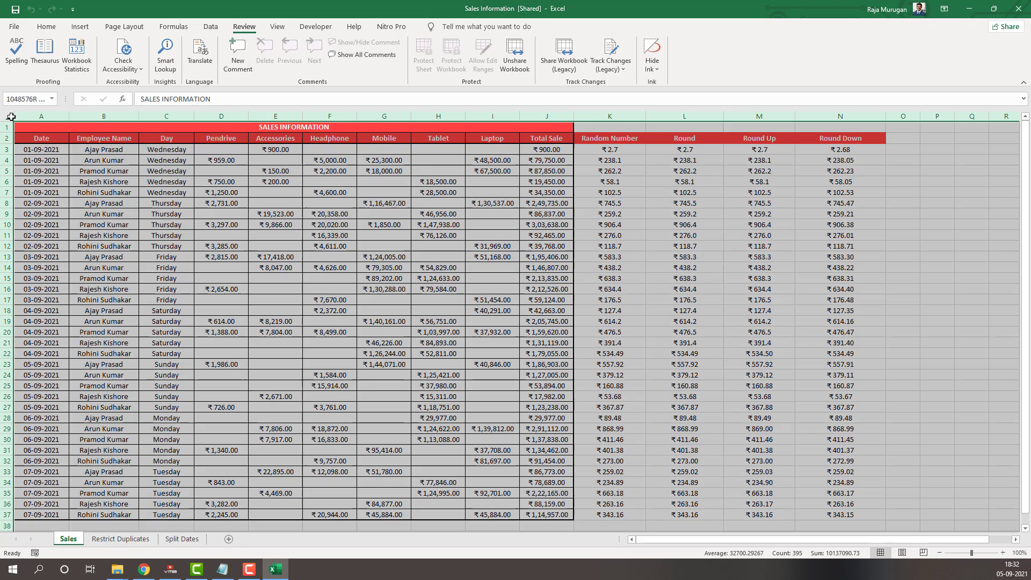
click(612, 60)
click(628, 88)
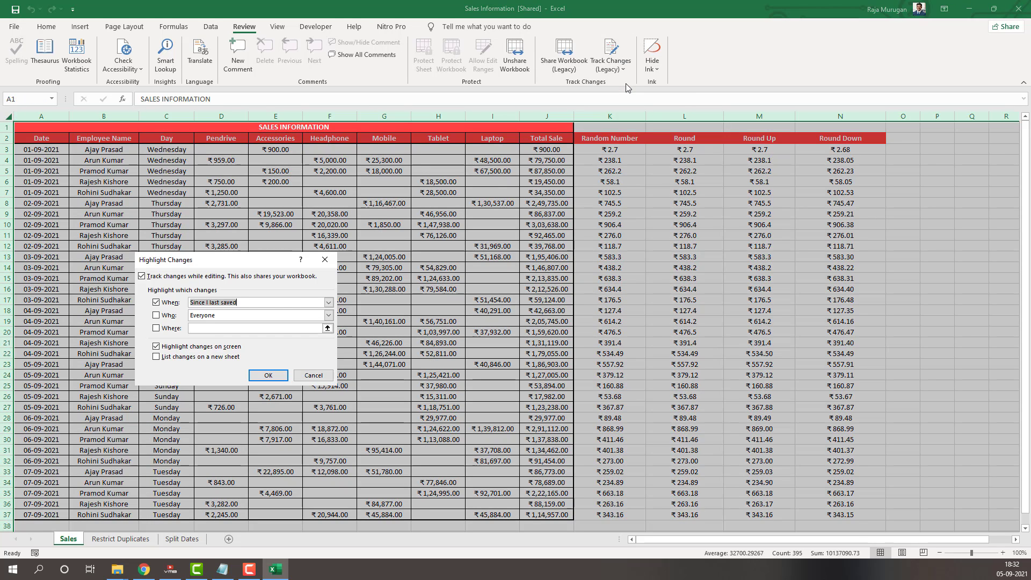
click(157, 316)
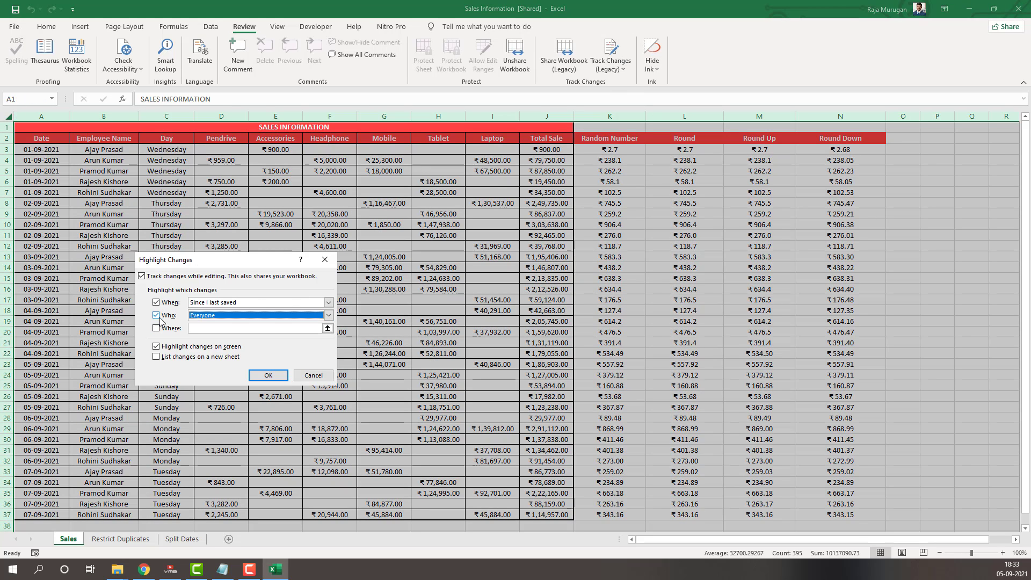
click(161, 332)
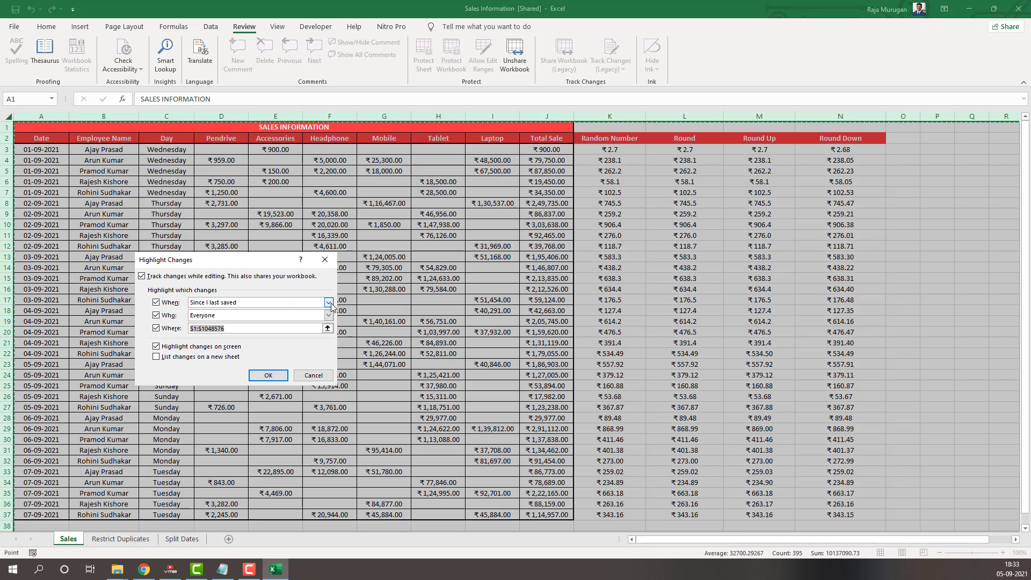
click(328, 302)
click(215, 319)
click(268, 375)
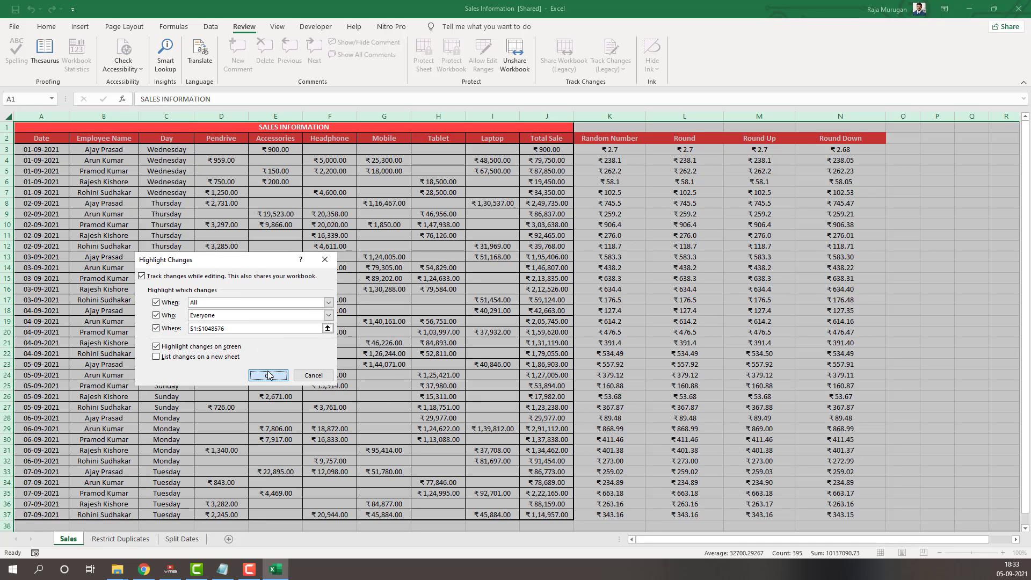
Examine the change notes on the marked cells G10 and D4
click(482, 352)
mouse_move(361, 219)
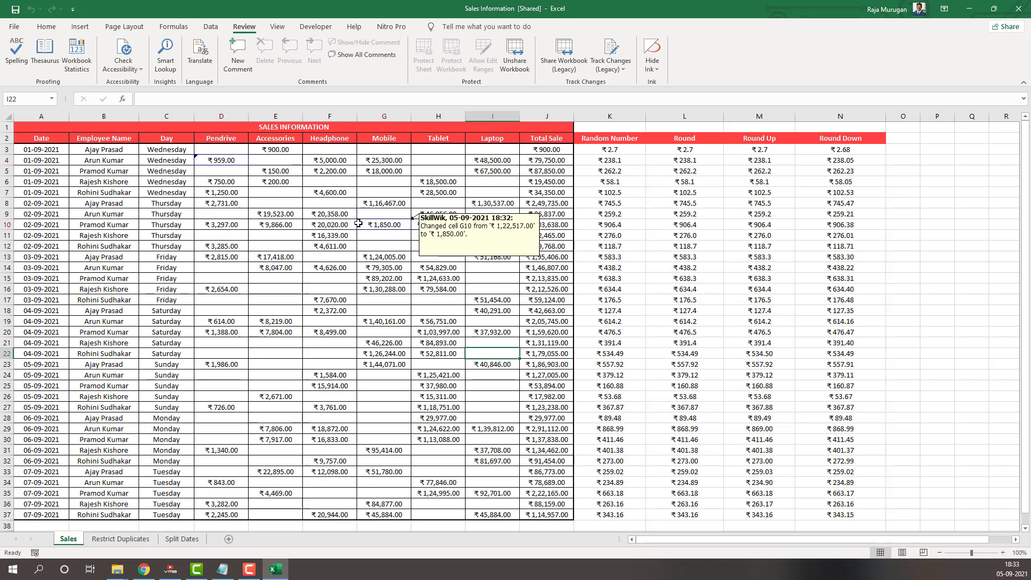
mouse_move(196, 159)
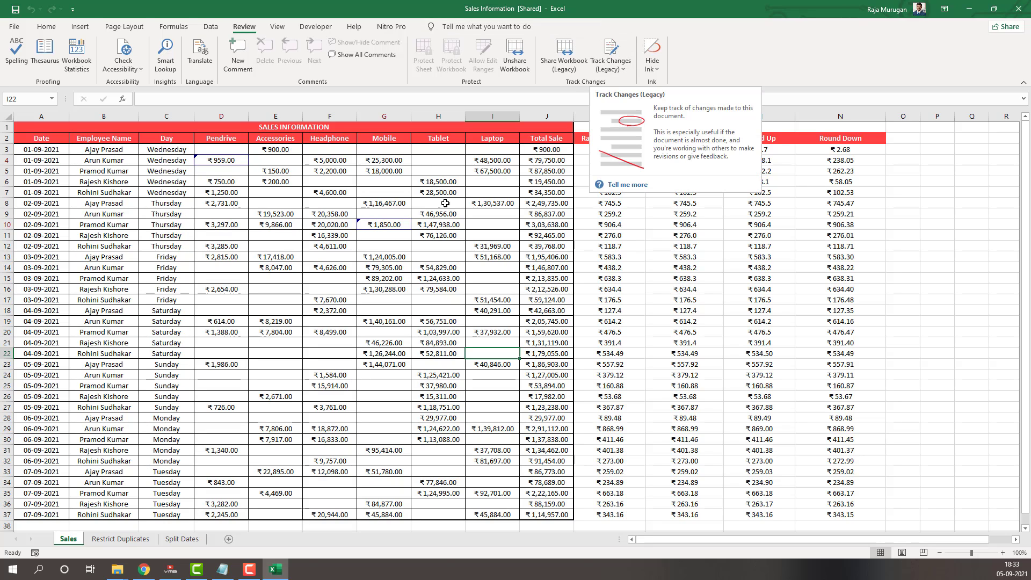
click(376, 226)
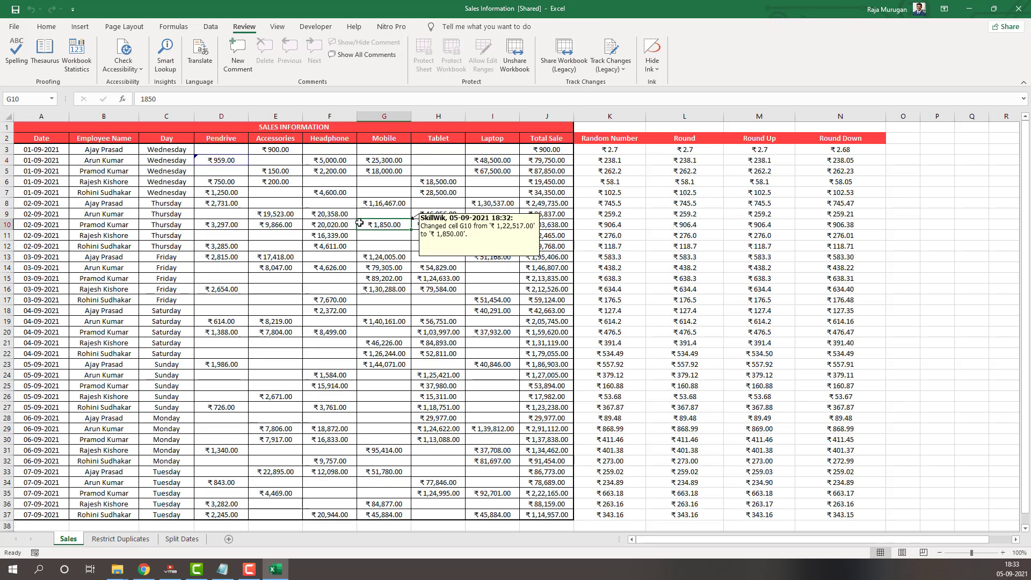
click(391, 179)
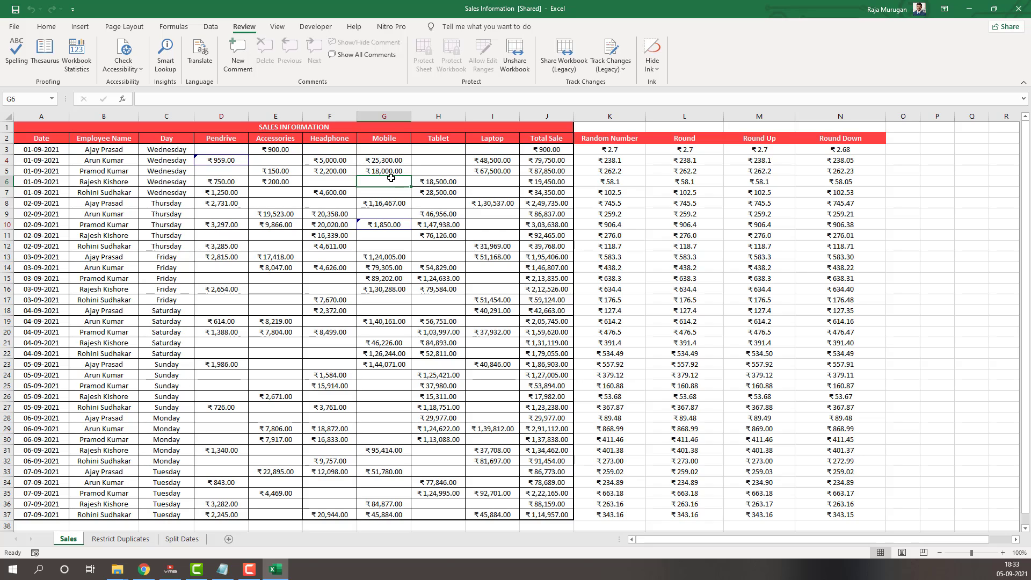
key(F10)
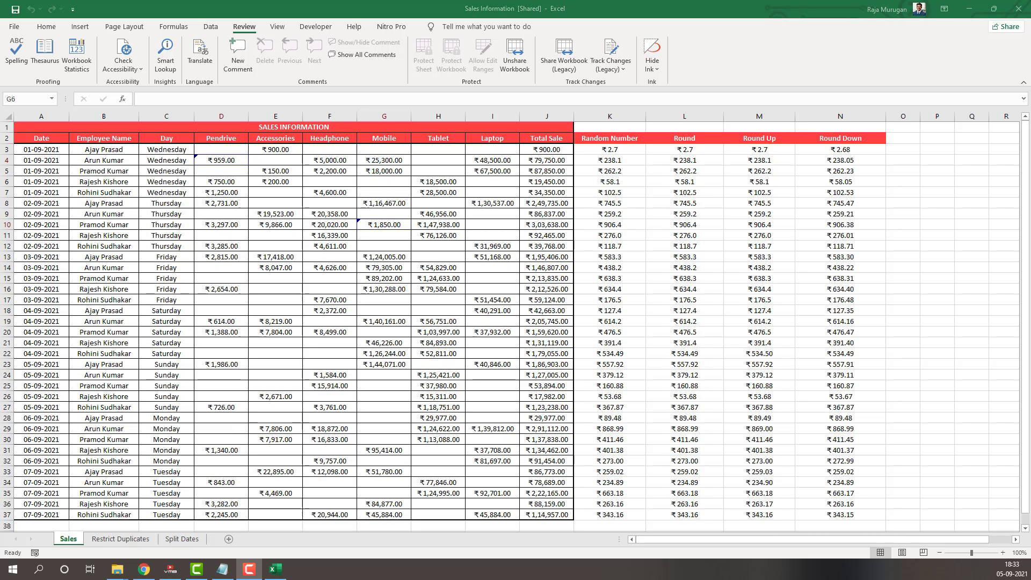